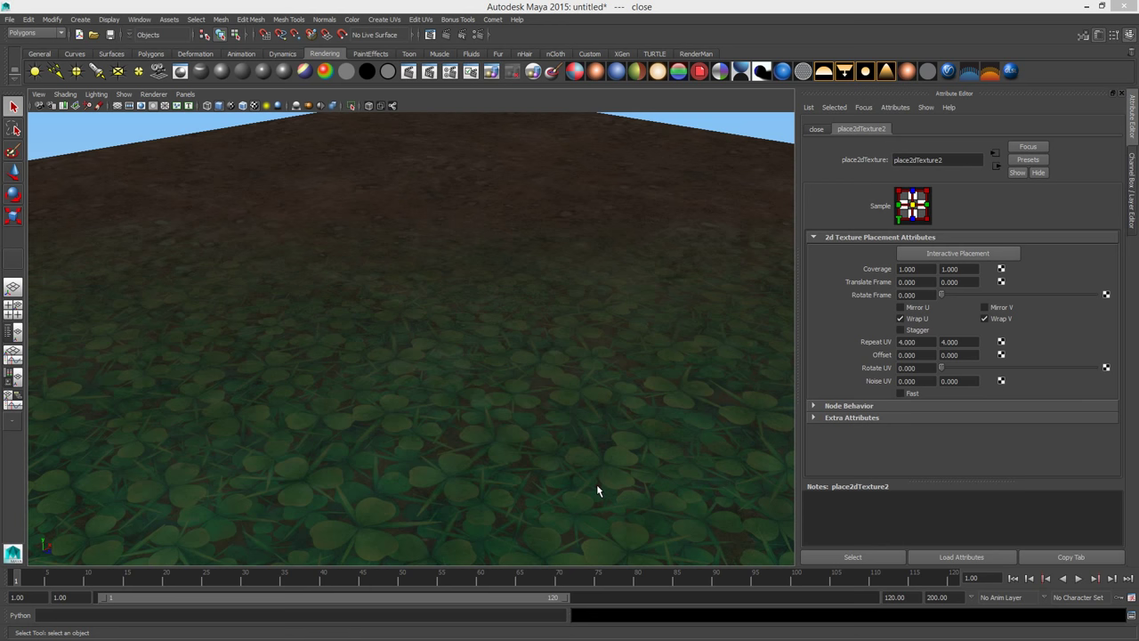
# Examine how the ground plane's near and far textures blend at different camera distances and angles.
pyautogui.click(1127, 201)
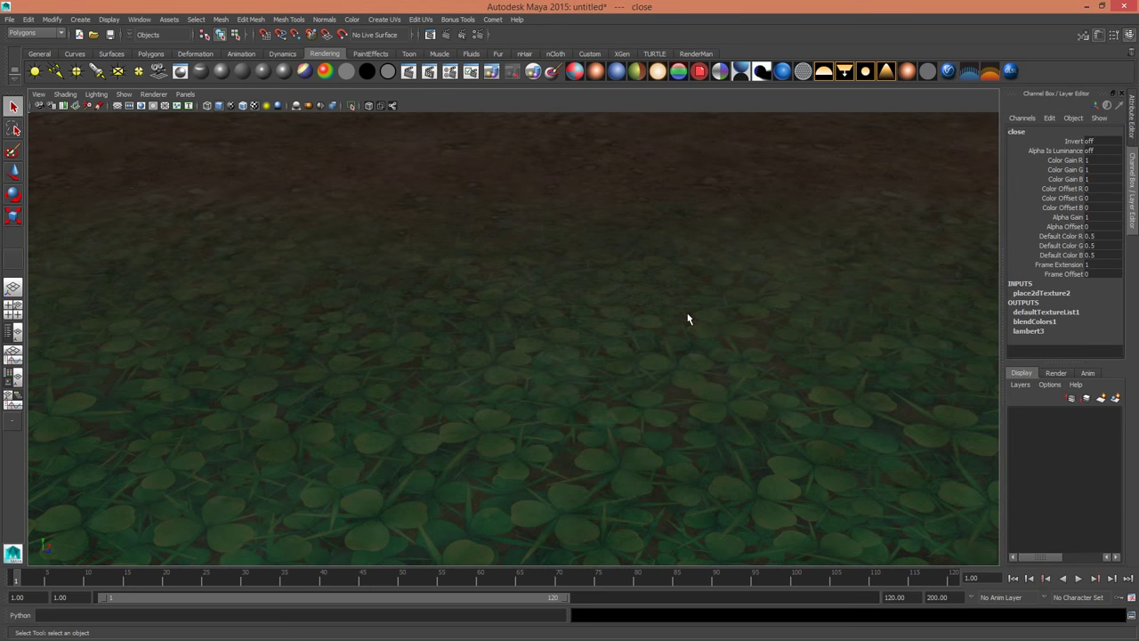
pyautogui.keyDown('alt'); pyautogui.moveTo(688, 318); pyautogui.dragTo(614, 346); pyautogui.keyUp('alt')
pyautogui.keyDown('alt'); pyautogui.moveTo(753, 322); pyautogui.dragTo(415, 308, button='right'); pyautogui.keyUp('alt')
pyautogui.keyDown('alt'); pyautogui.moveTo(415, 309); pyautogui.dragTo(413, 281); pyautogui.keyUp('alt')
pyautogui.keyDown('alt'); pyautogui.moveTo(413, 281); pyautogui.dragTo(18, 310, button='right'); pyautogui.keyUp('alt')
pyautogui.keyDown('alt'); pyautogui.moveTo(249, 318); pyautogui.dragTo(432, 297, button='right'); pyautogui.keyUp('alt')
pyautogui.keyDown('alt'); pyautogui.moveTo(432, 296); pyautogui.dragTo(498, 280); pyautogui.keyUp('alt')
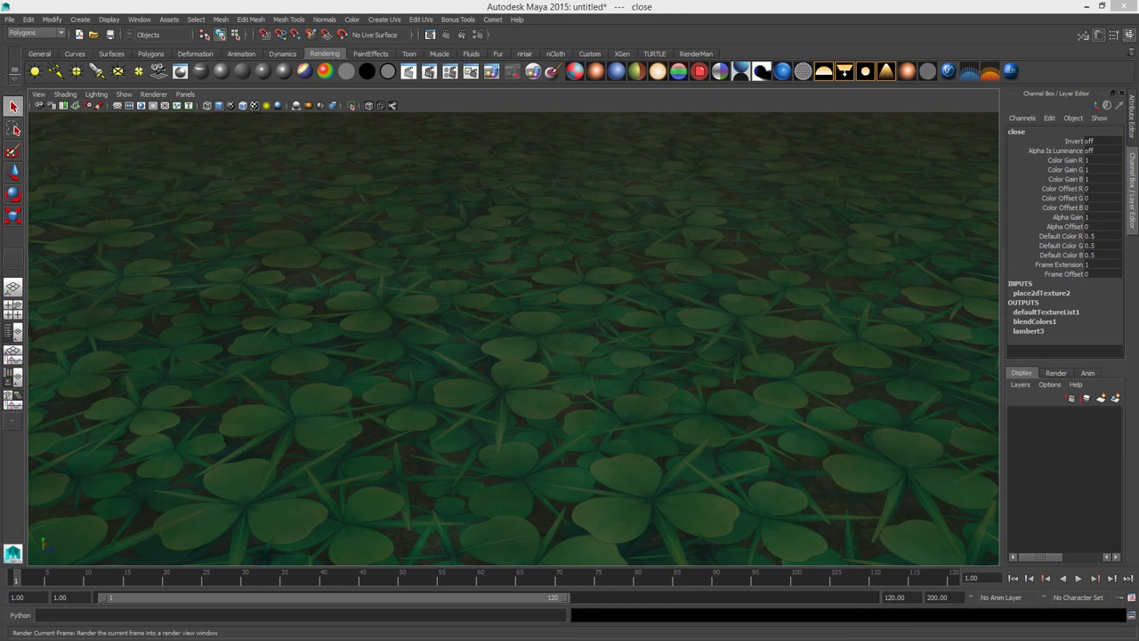
# Check the rendered ground texture and the available renderers in the Render View, and close it.
pyautogui.moveTo(0, 183); pyautogui.dragTo(625, 160)
pyautogui.click(693, 185)
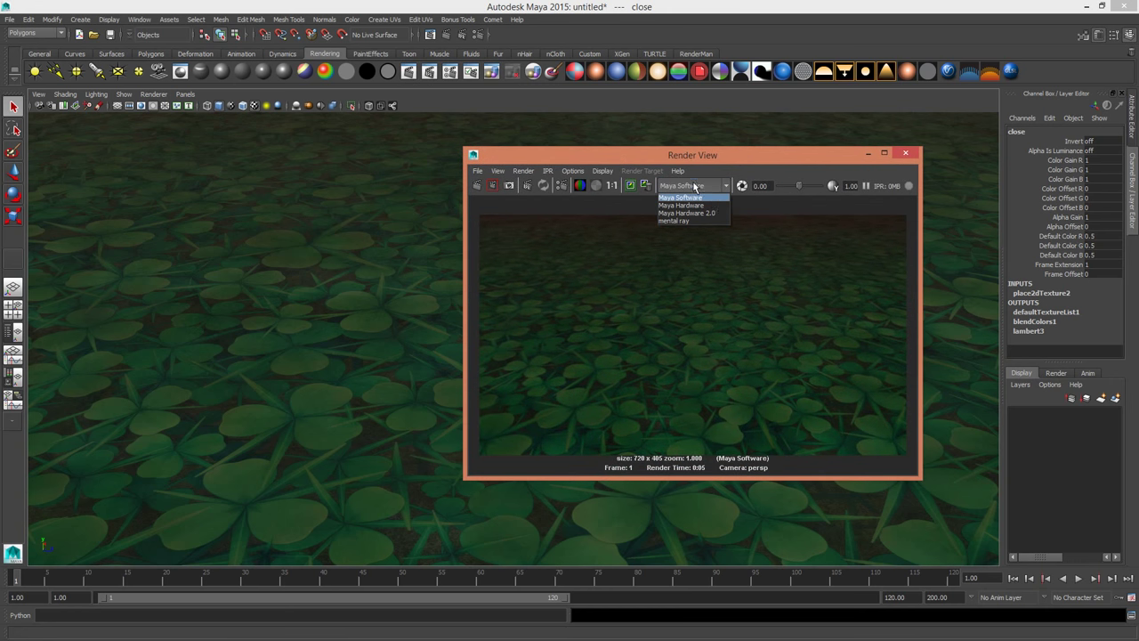
pyautogui.click(901, 156)
pyautogui.click(901, 155)
pyautogui.keyDown('alt'); pyautogui.moveTo(806, 253); pyautogui.dragTo(682, 275, button='right'); pyautogui.keyUp('alt')
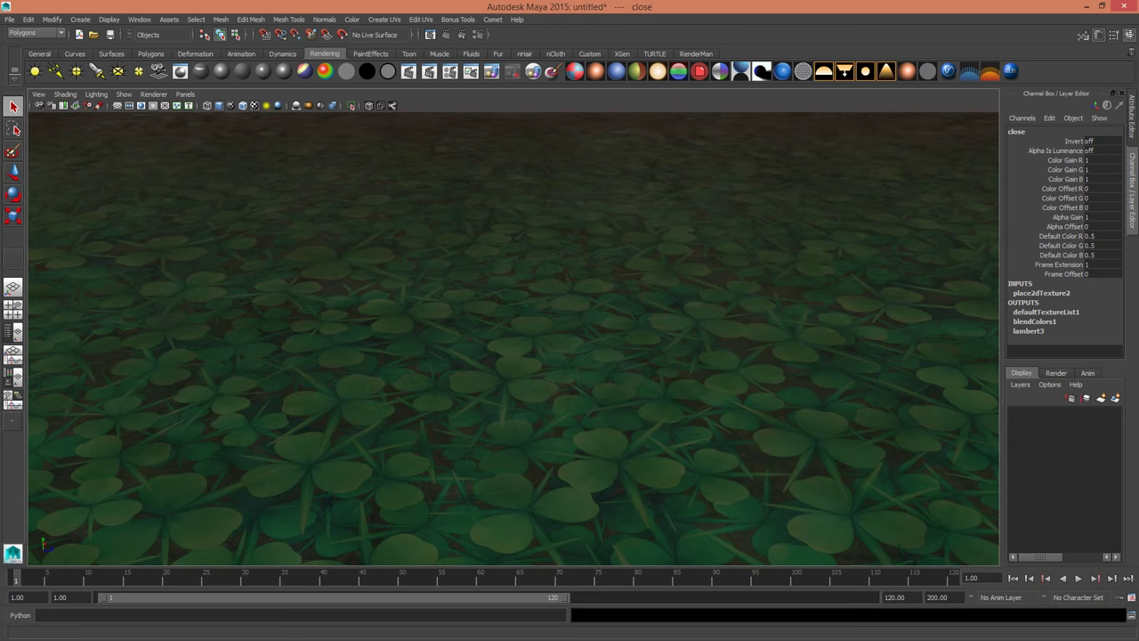
# Assign a new Lambert material to the ground plane.
pyautogui.moveTo(0, 176); pyautogui.dragTo(1006, 159)
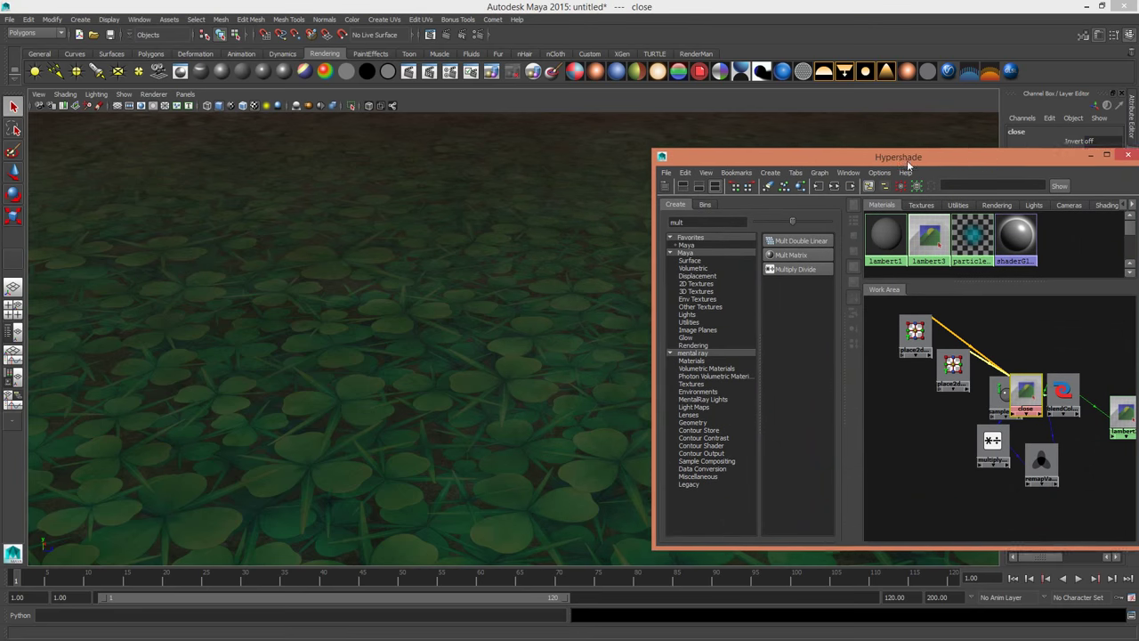
pyautogui.click(534, 209)
pyautogui.click(222, 71)
pyautogui.keyDown('alt'); pyautogui.moveTo(392, 374); pyautogui.dragTo(407, 285); pyautogui.keyUp('alt')
# Delete the unused nodes in the Hypershade and place the new Lambert node mid work area.
pyautogui.moveTo(783, 159); pyautogui.dragTo(393, 136)
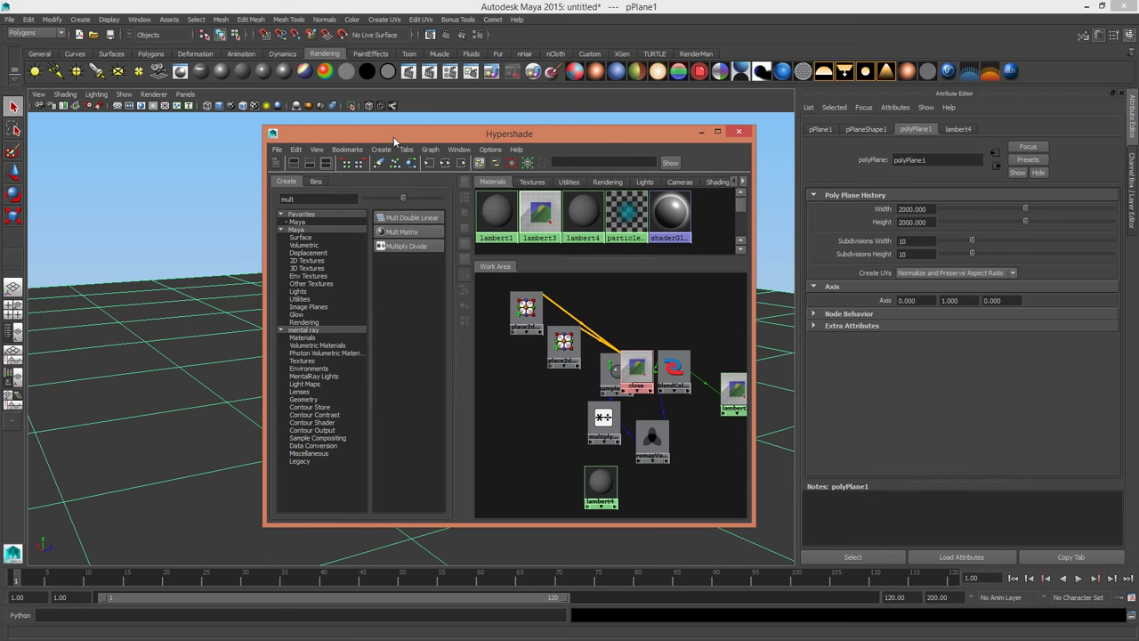
pyautogui.click(297, 149)
pyautogui.click(325, 181)
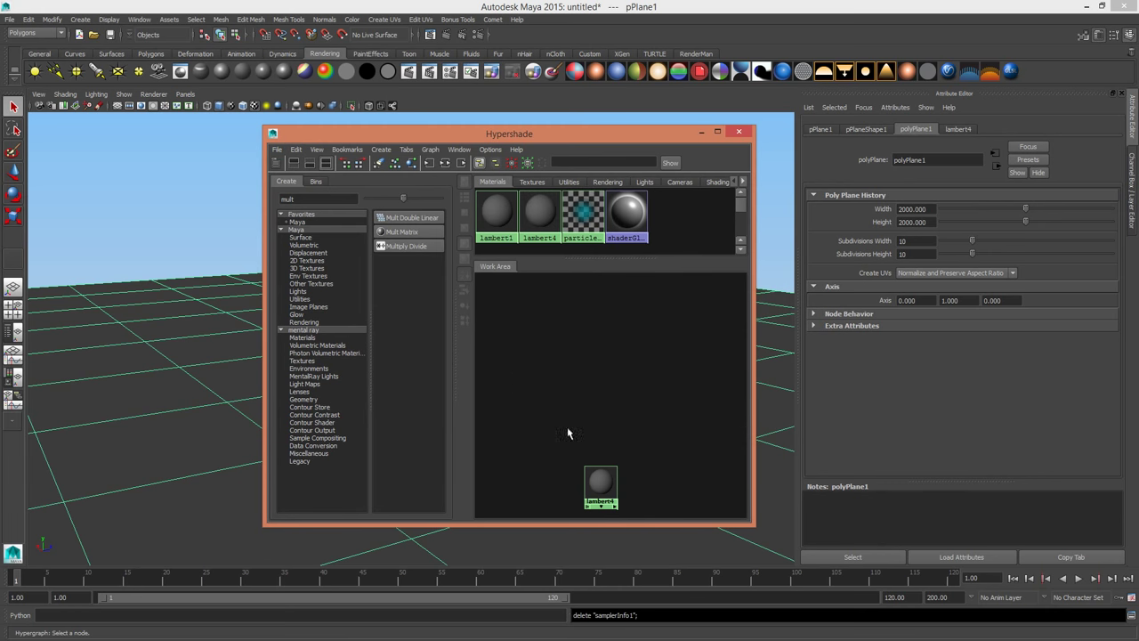
pyautogui.moveTo(601, 485); pyautogui.dragTo(593, 383)
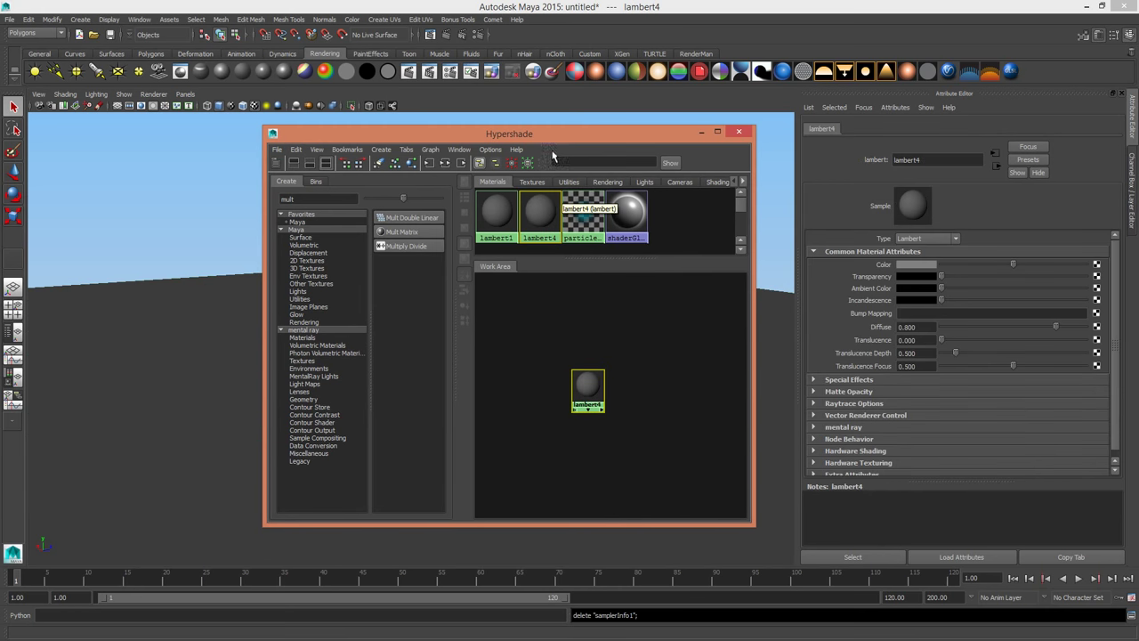
# Inspect the ground plane in the viewport together with its width and height settings.
pyautogui.moveTo(562, 135); pyautogui.dragTo(0, 153)
pyautogui.keyDown('alt'); pyautogui.moveTo(510, 302); pyautogui.dragTo(346, 319, button='right'); pyautogui.keyUp('alt')
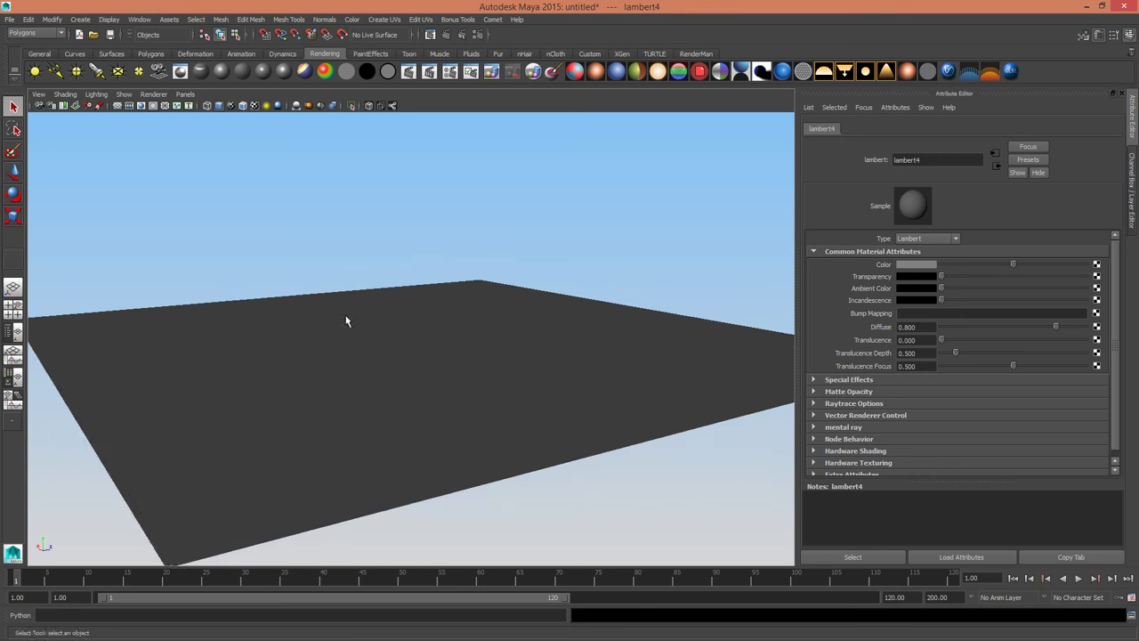
pyautogui.click(384, 370)
pyautogui.keyDown('alt'); pyautogui.moveTo(347, 318); pyautogui.dragTo(418, 351); pyautogui.keyUp('alt')
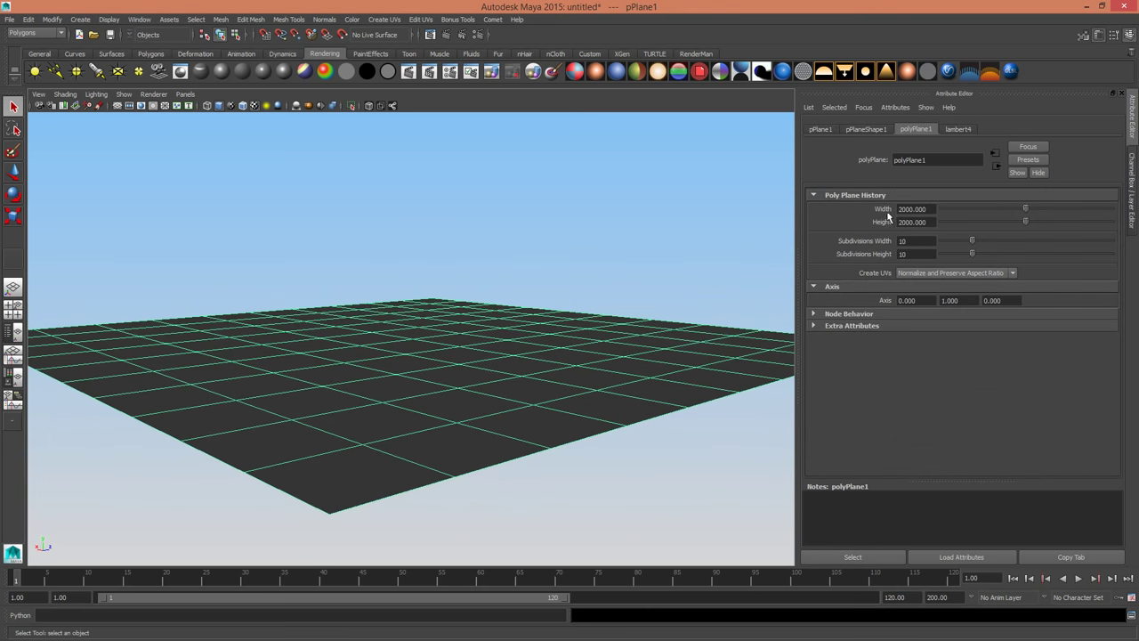
pyautogui.keyDown('alt'); pyautogui.moveTo(322, 340); pyautogui.dragTo(427, 356); pyautogui.keyUp('alt')
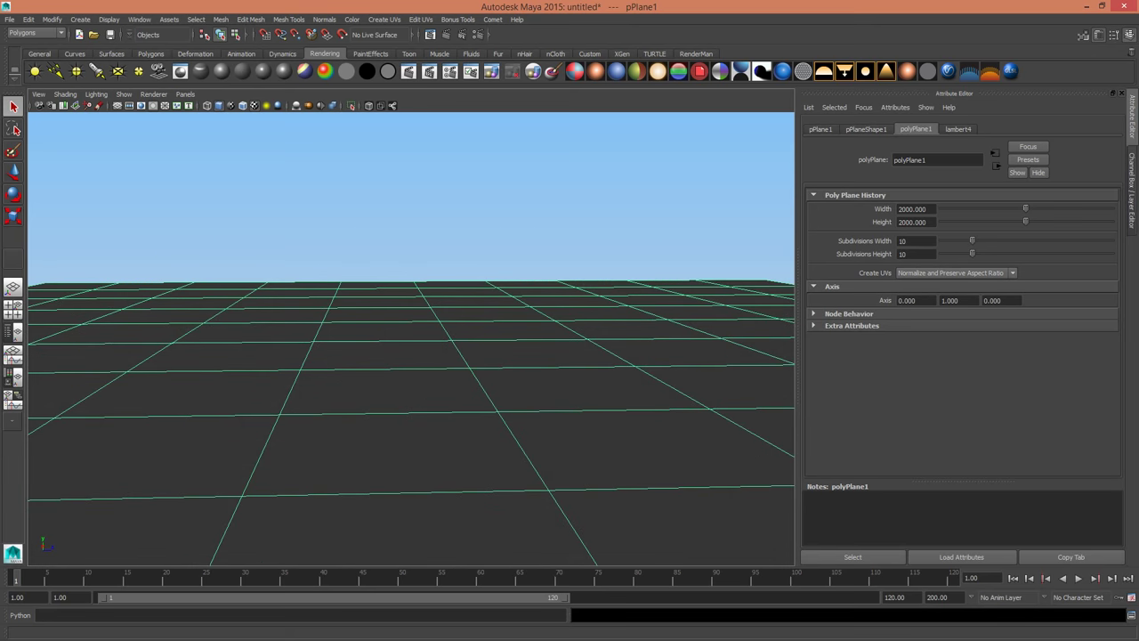
# Create a Multiply Divide node and a Sampler Info node in the Hypershade.
pyautogui.moveTo(0, 152); pyautogui.dragTo(604, 148)
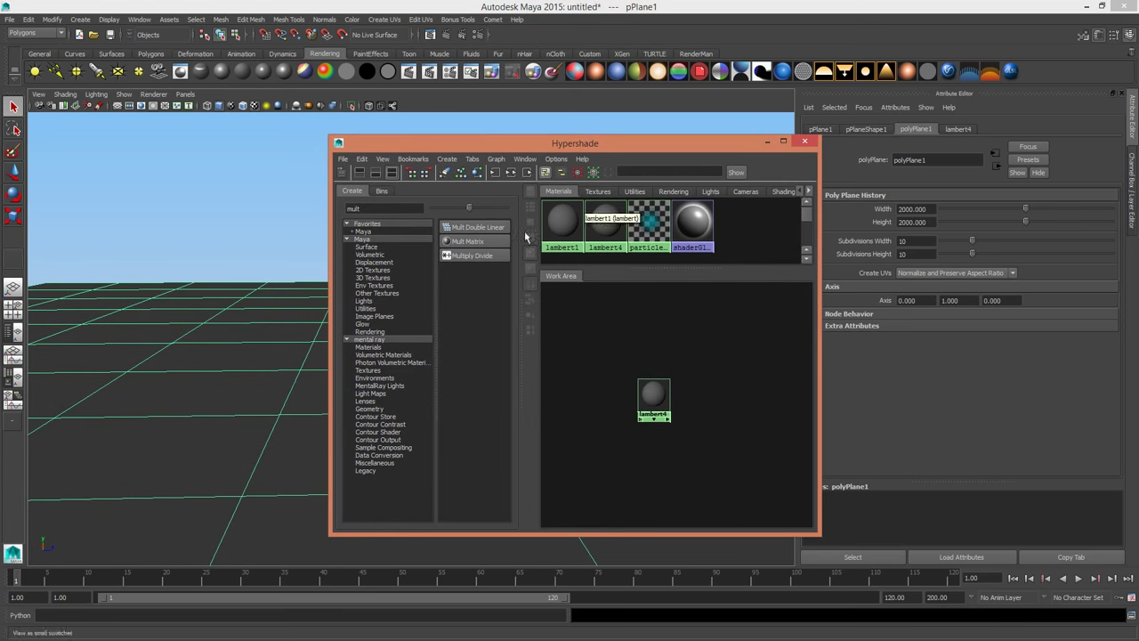
pyautogui.click(465, 257)
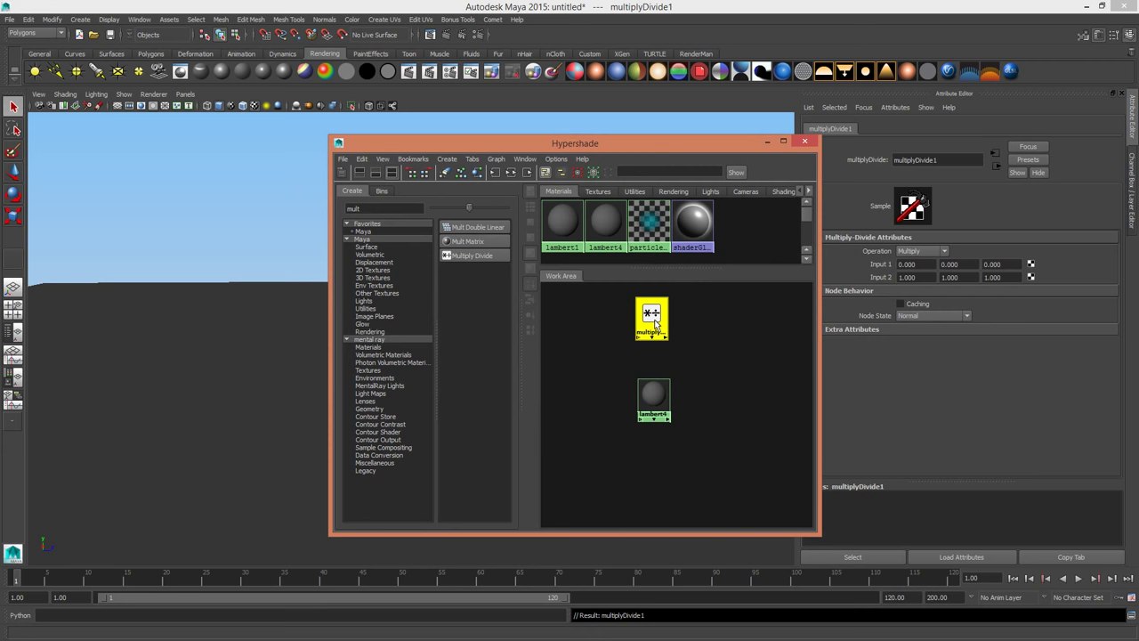
pyautogui.doubleClick(392, 208)
pyautogui.write('sampler')
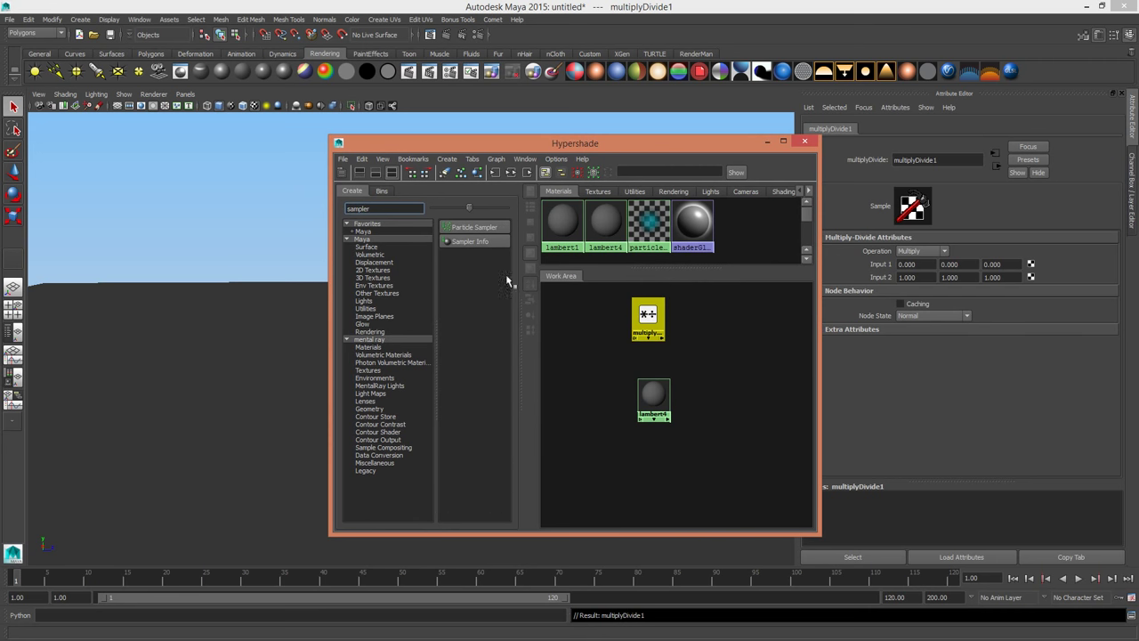
pyautogui.click(467, 241)
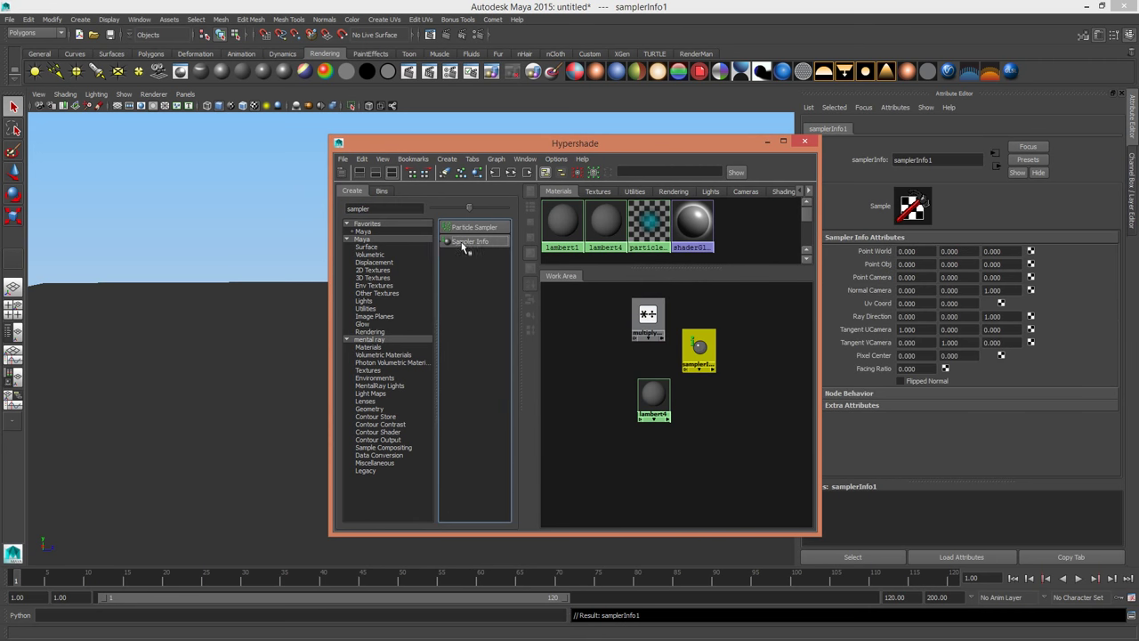
# Add a Remap Value node and a Blend Colors node to the Hypershade work area.
pyautogui.doubleClick(385, 208)
pyautogui.write('rema')
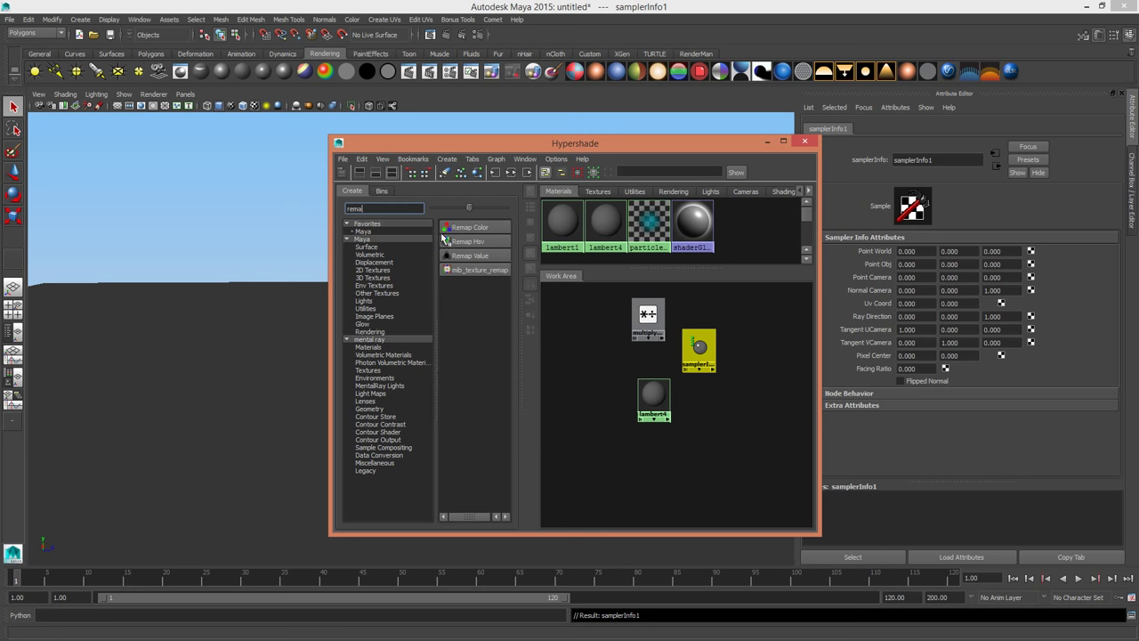
pyautogui.click(470, 256)
pyautogui.doubleClick(385, 208)
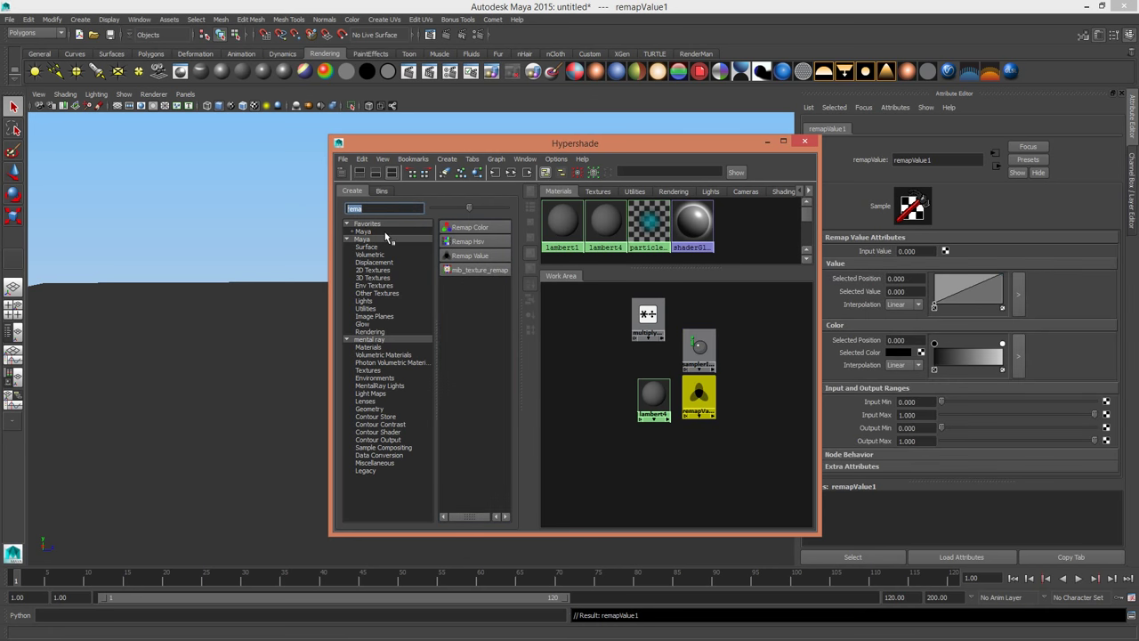
pyautogui.write('ble')
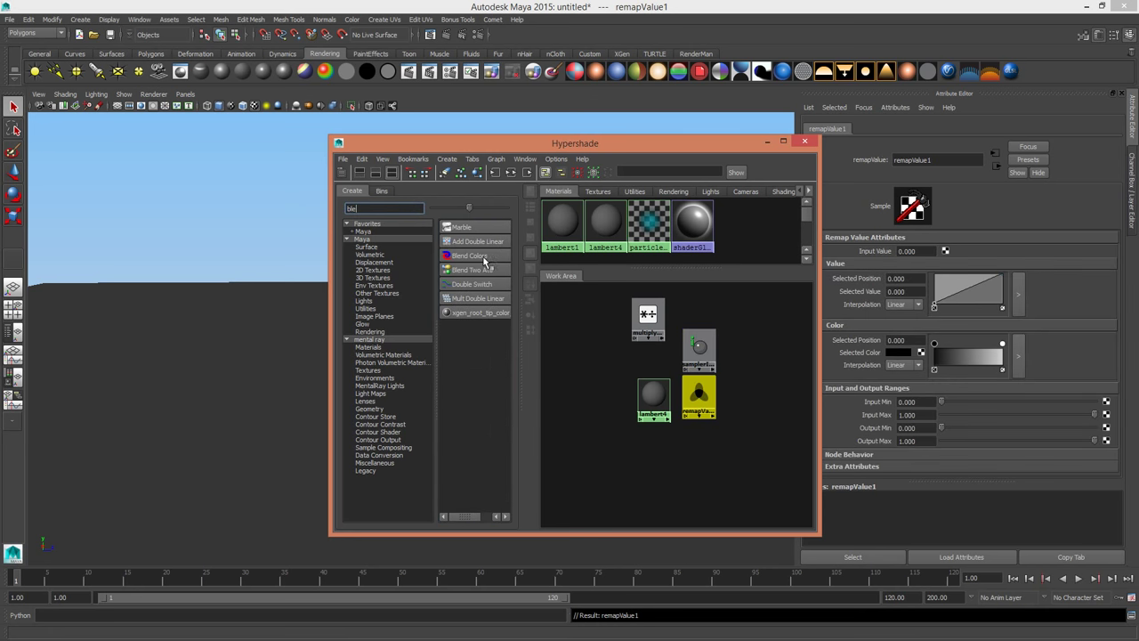
pyautogui.click(469, 256)
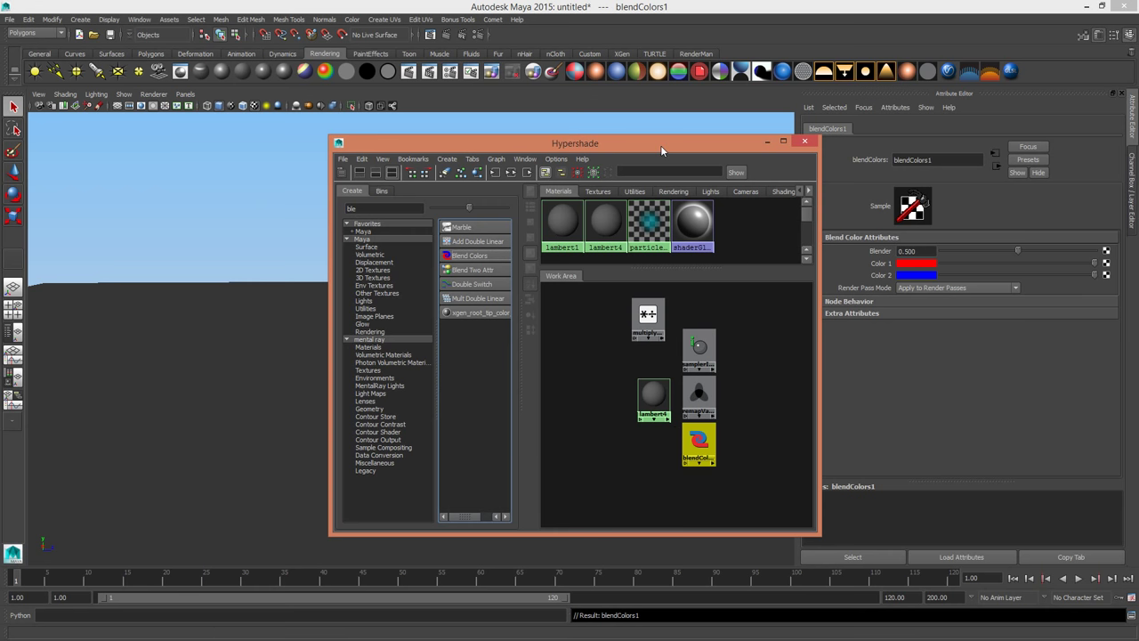
# Place the Sampler Info node beside Multiply Divide and open the Connection Editor for them with the pointCameraZ output selected.
pyautogui.moveTo(661, 145); pyautogui.dragTo(459, 112)
pyautogui.moveTo(498, 318); pyautogui.dragTo(399, 286)
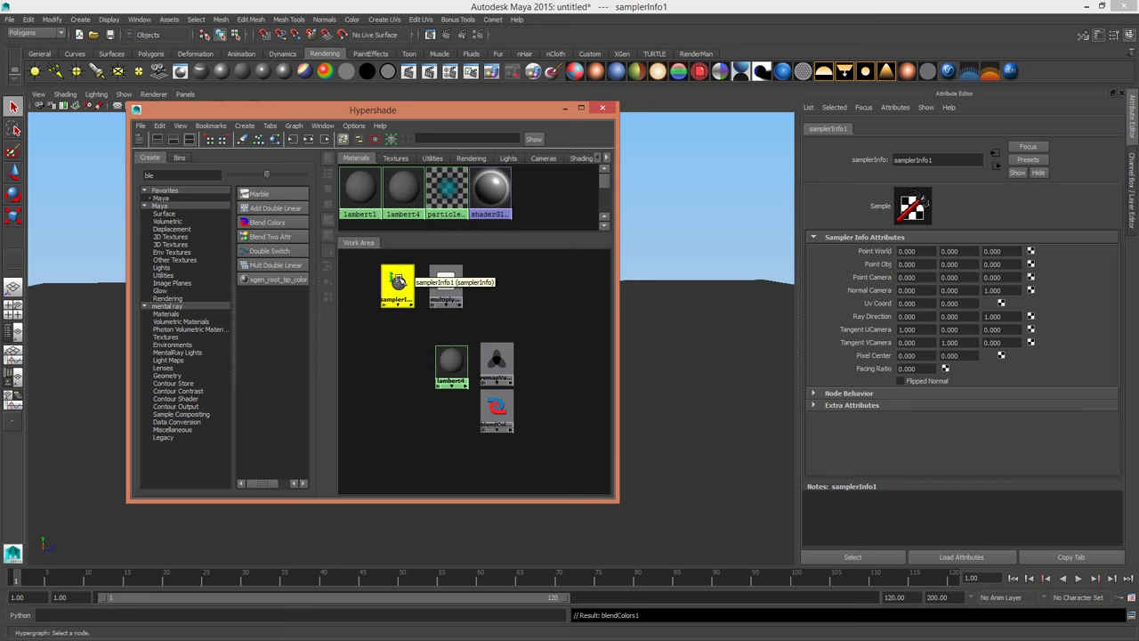
pyautogui.moveTo(398, 283); pyautogui.dragTo(458, 279, button='middle')
pyautogui.click(475, 328)
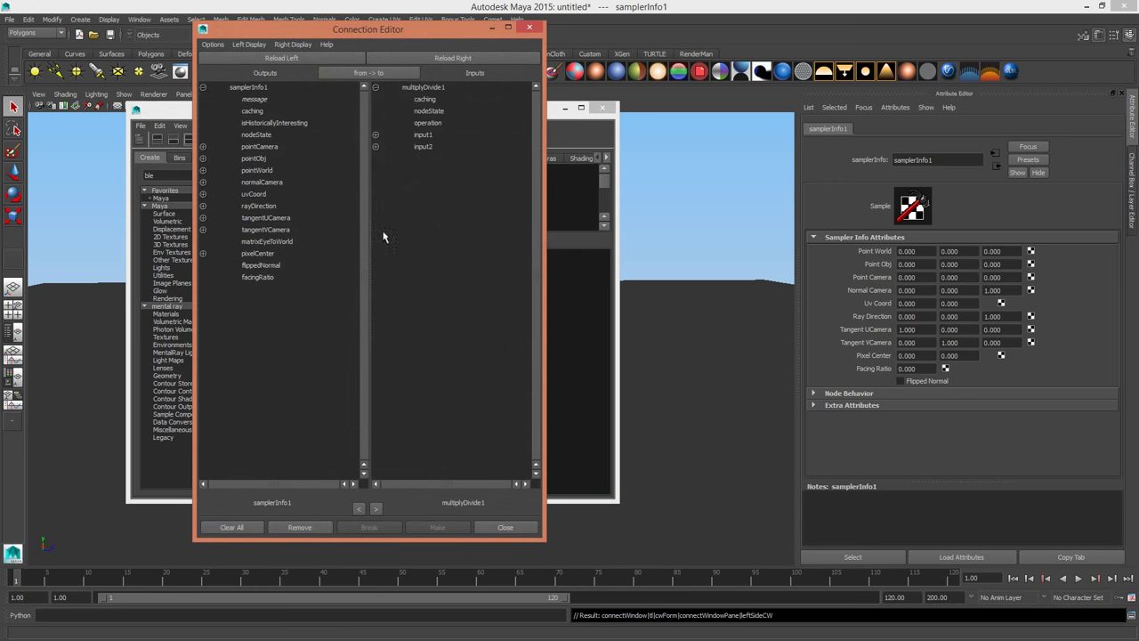
pyautogui.click(203, 147)
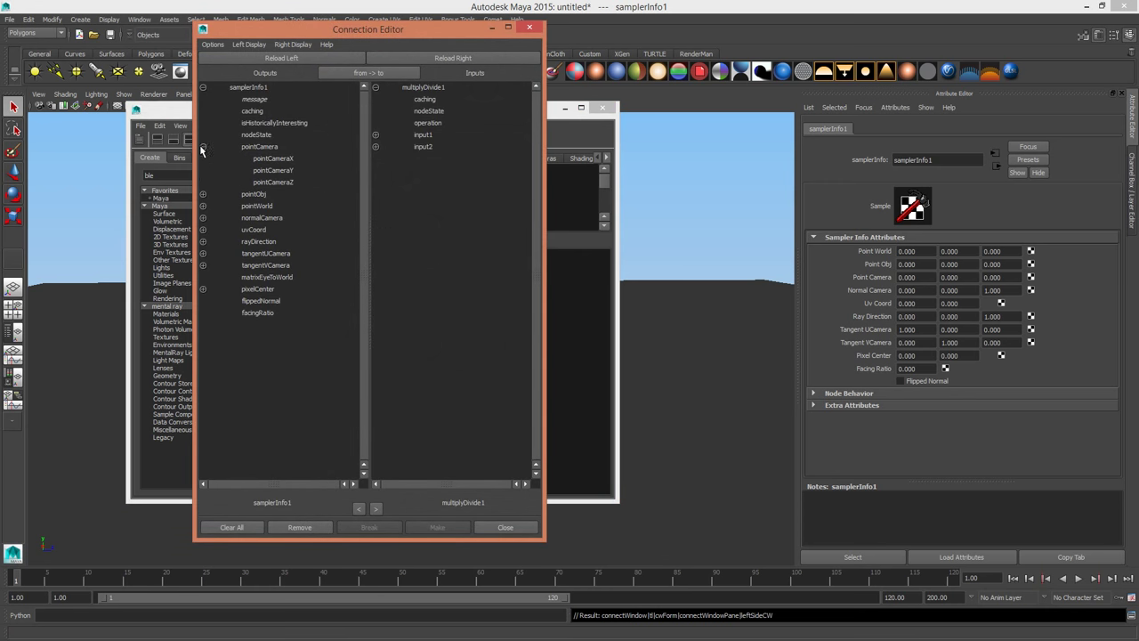
pyautogui.click(278, 182)
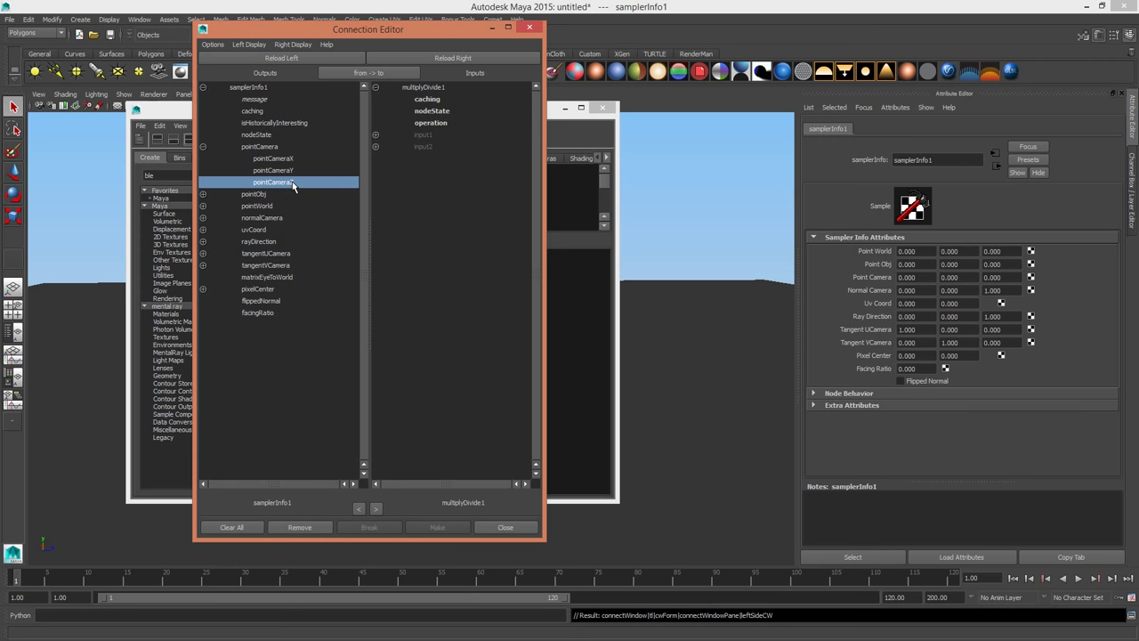
# Look through the Sampler Info node's pointWorld, pointObj and normalCamera outputs.
pyautogui.click(203, 206)
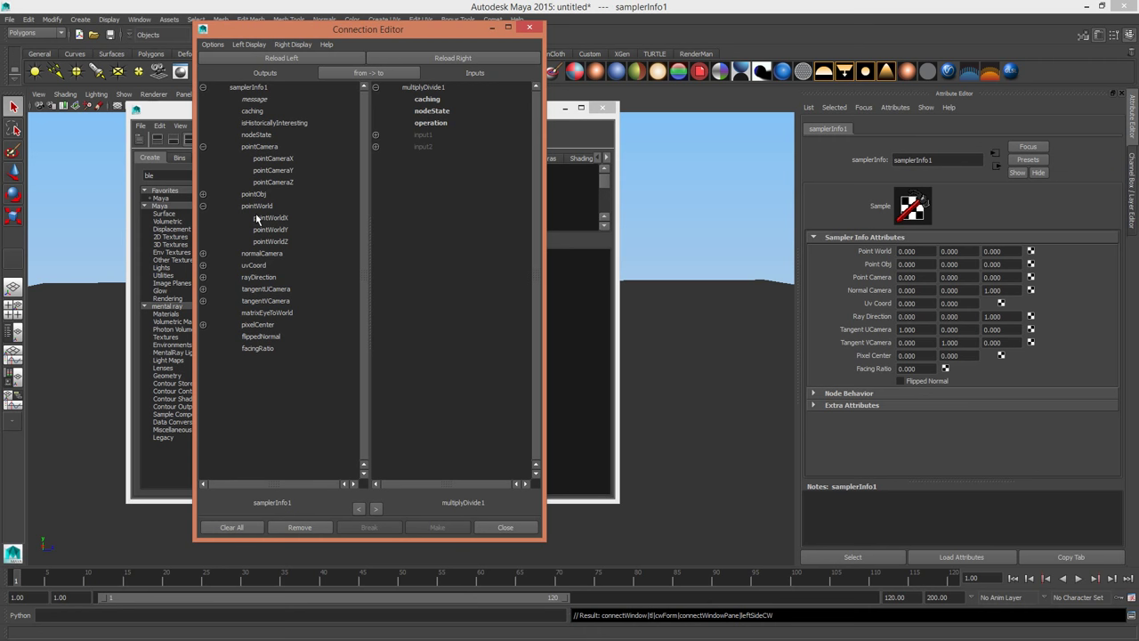
pyautogui.click(203, 194)
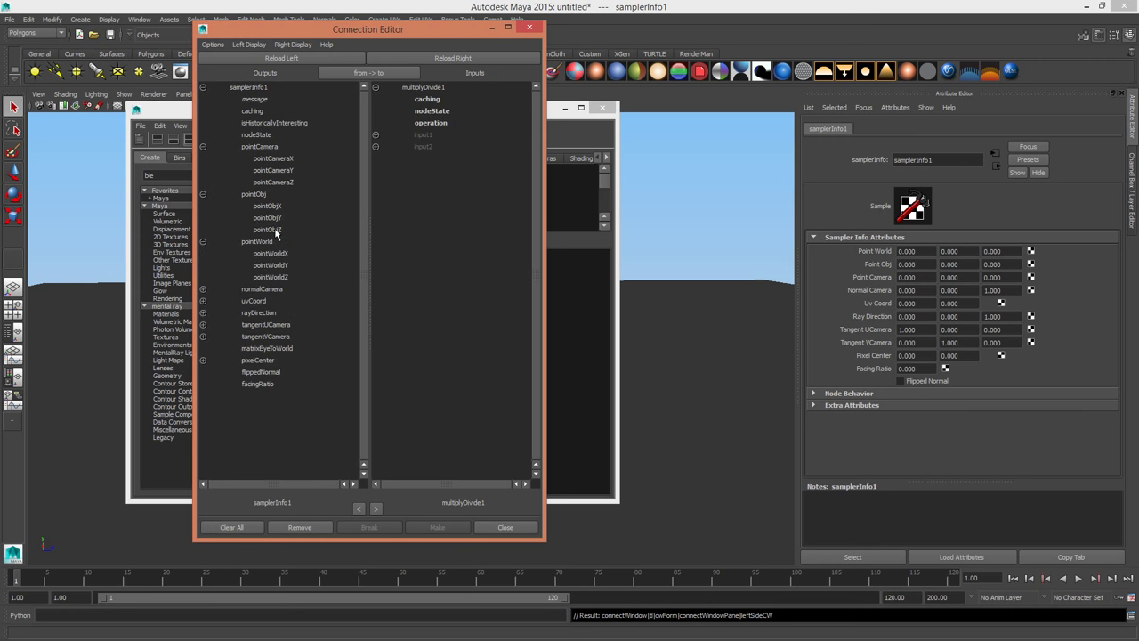
pyautogui.click(203, 195)
pyautogui.click(203, 206)
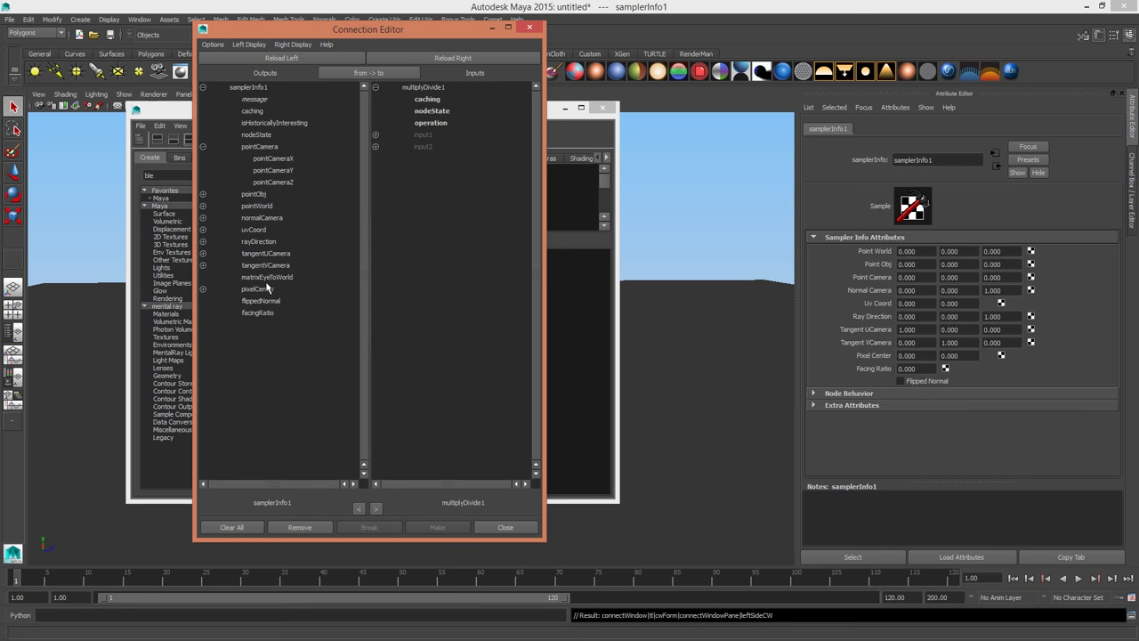
pyautogui.click(204, 218)
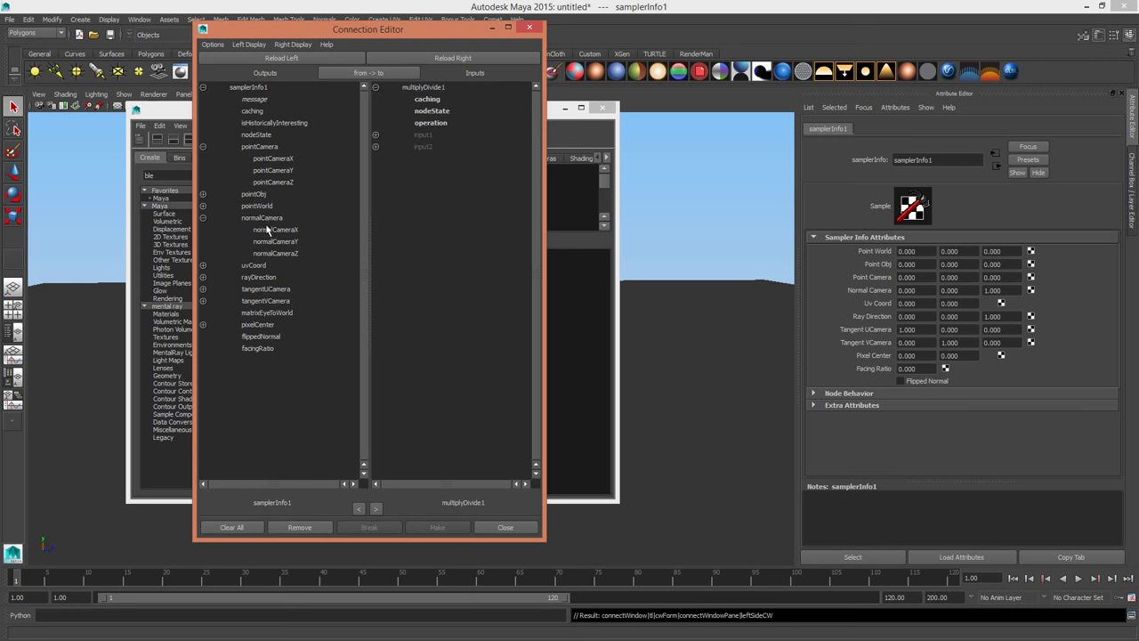
# Connect the Sampler Info node's pointCameraZ output to input1Z of the Multiply Divide node.
pyautogui.click(279, 182)
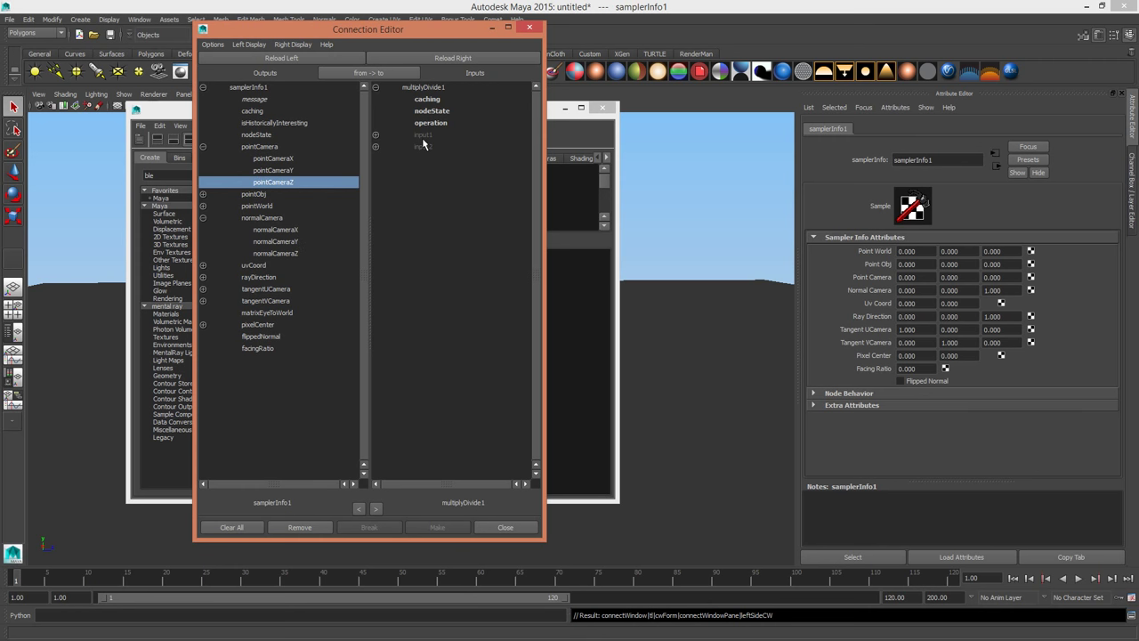
pyautogui.click(376, 136)
pyautogui.click(438, 170)
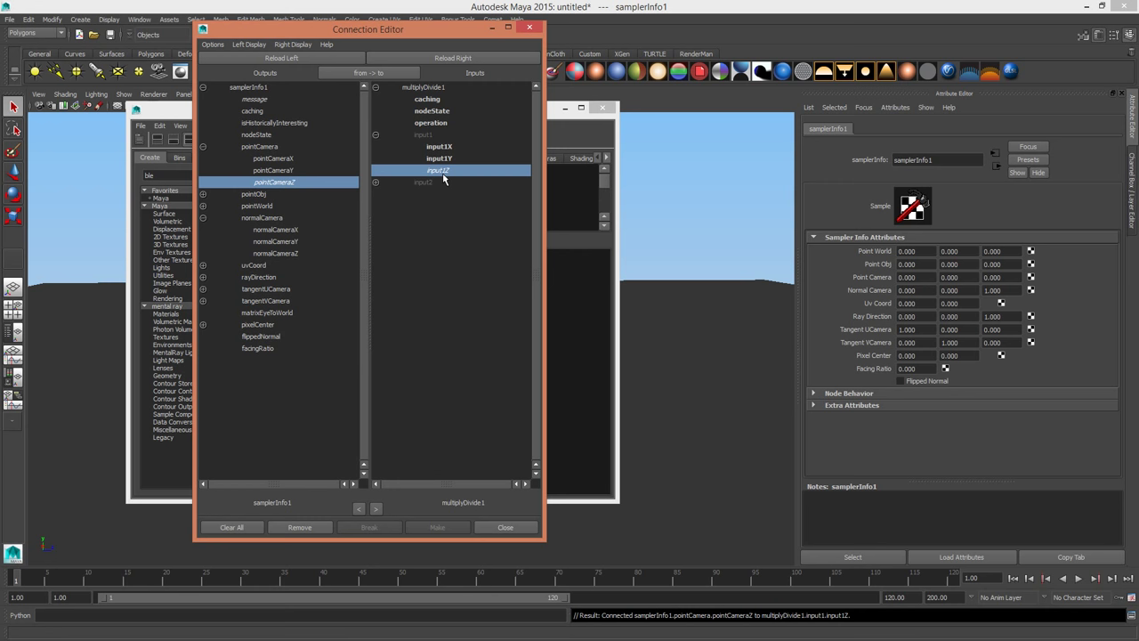
pyautogui.click(478, 529)
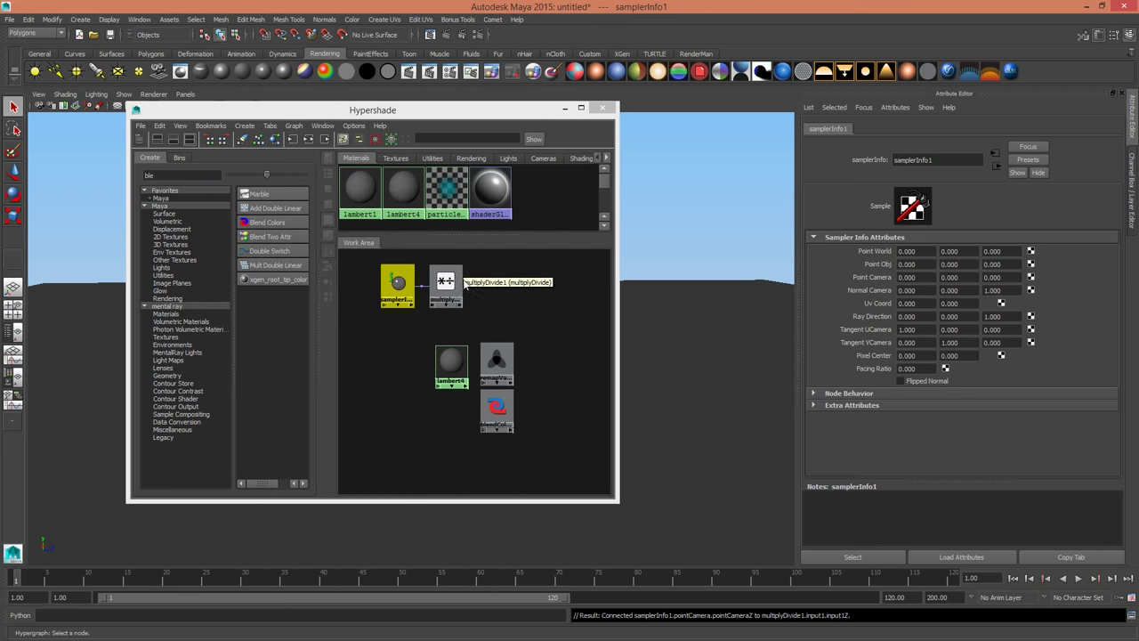
# Set the Z value of the Multiply Divide node's Input 2 to -1.
pyautogui.click(445, 285)
pyautogui.doubleClick(1012, 277)
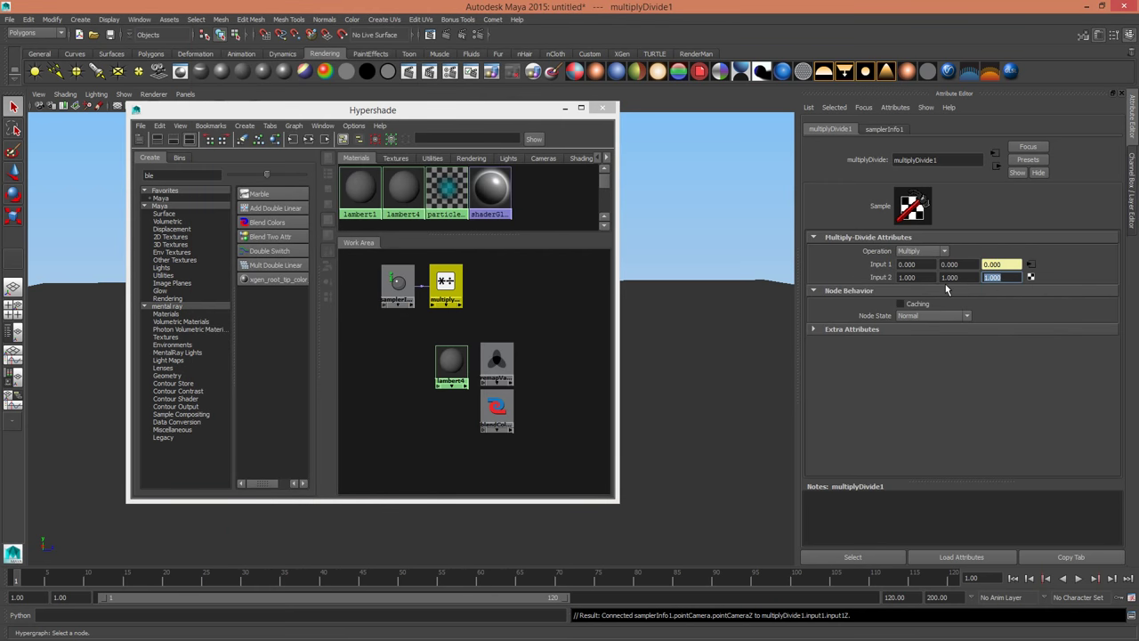
pyautogui.write('-1')
pyautogui.press('Return')
# Place the Remap Value node below Multiply Divide and connect Multiply Divide's outputZ to its inputValue.
pyautogui.moveTo(497, 361); pyautogui.dragTo(442, 332)
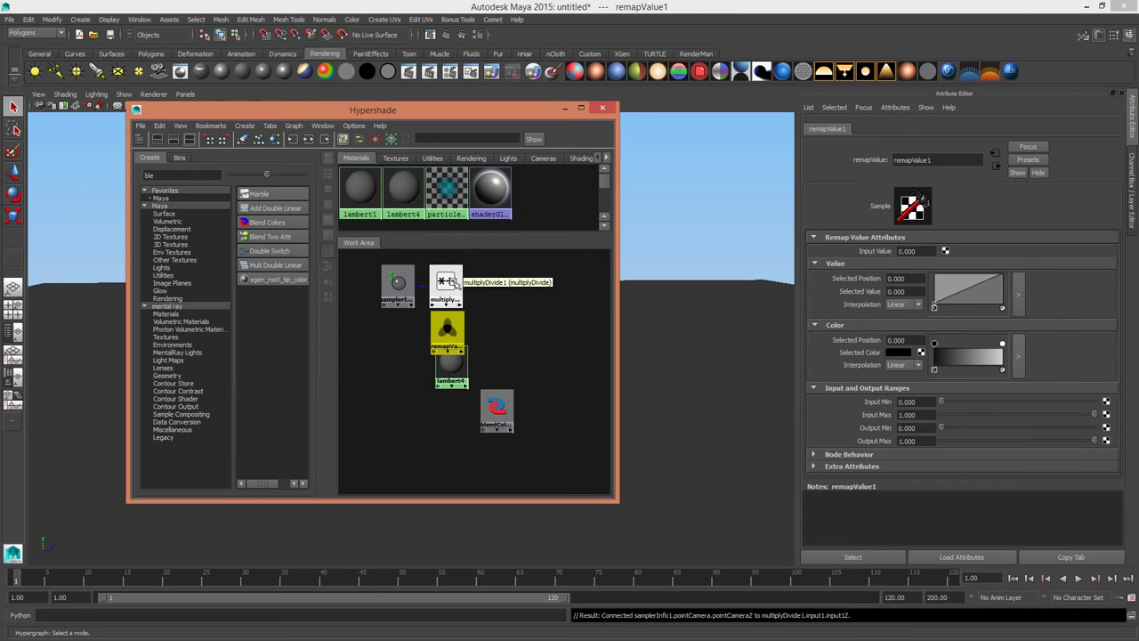
pyautogui.moveTo(445, 285); pyautogui.dragTo(456, 331, button='middle')
pyautogui.click(478, 379)
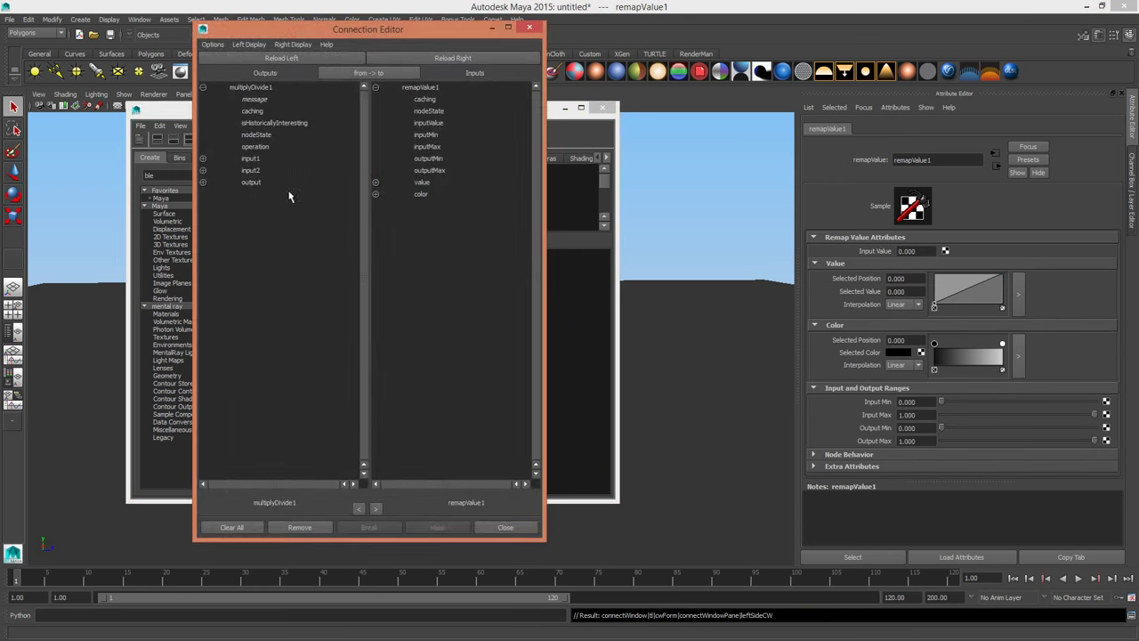
pyautogui.click(203, 182)
pyautogui.click(271, 218)
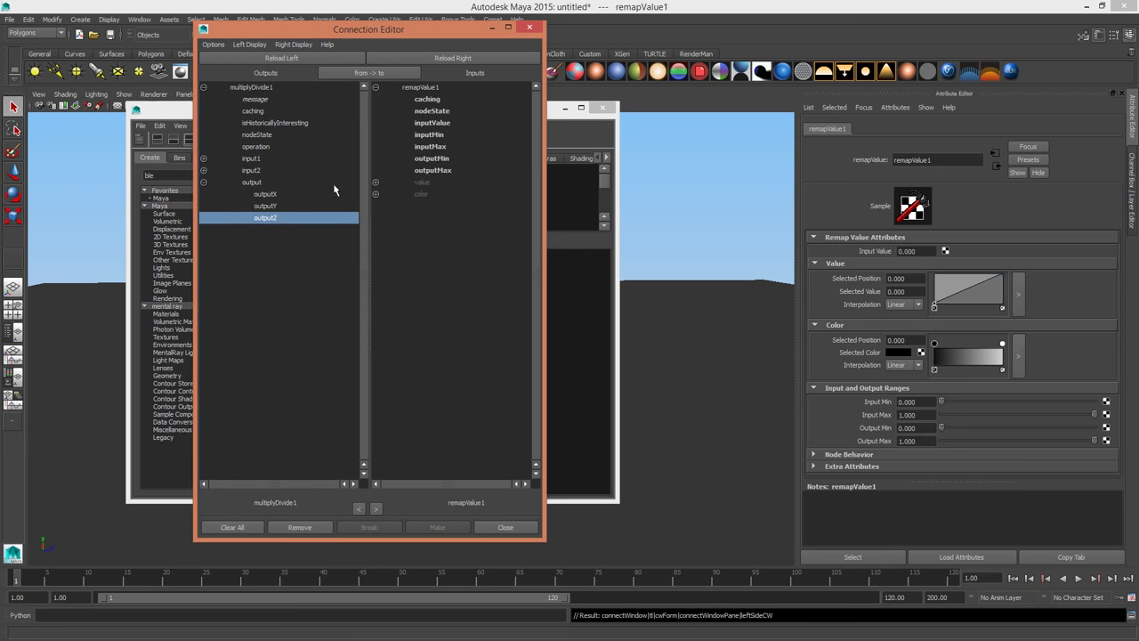
pyautogui.click(435, 123)
pyautogui.click(505, 527)
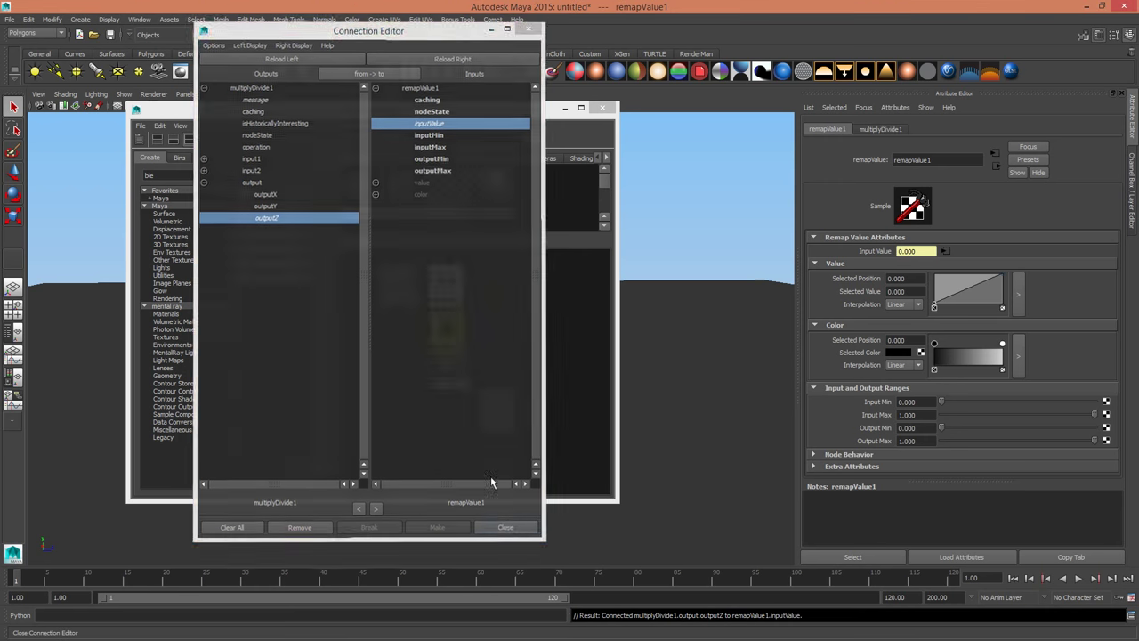
# Arrange the lambert4 and Blend Colors nodes below Remap Value and connect Blend Colors' output to lambert4's Color.
pyautogui.moveTo(453, 381); pyautogui.dragTo(449, 442)
pyautogui.moveTo(448, 334); pyautogui.dragTo(499, 394, button='middle')
pyautogui.click(527, 387)
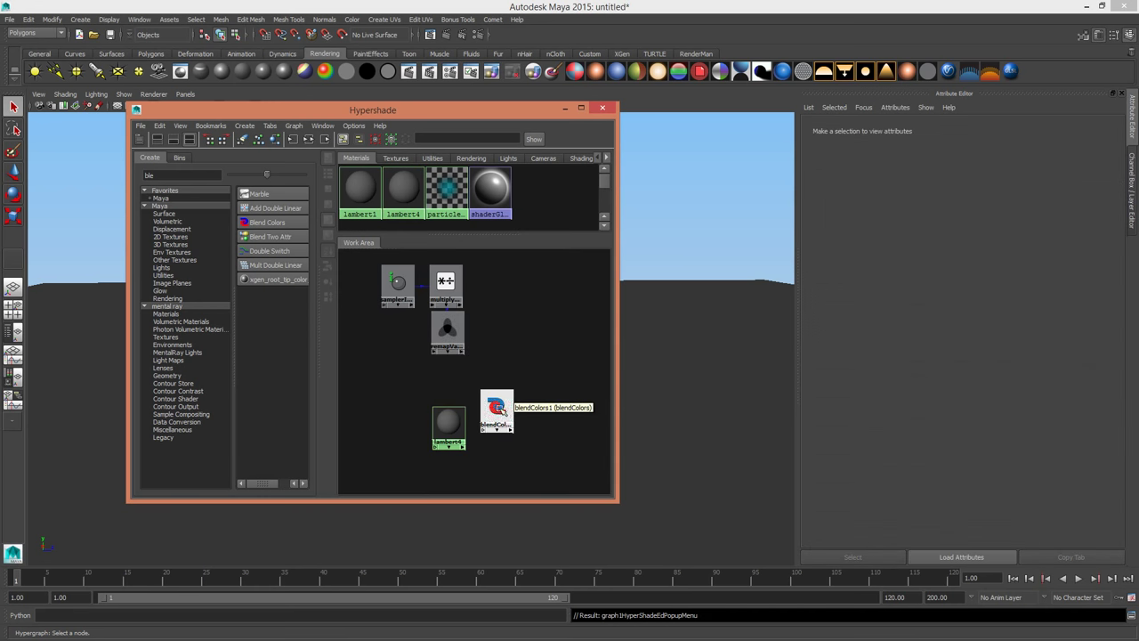
pyautogui.click(497, 411)
pyautogui.click(451, 424)
pyautogui.moveTo(502, 408); pyautogui.dragTo(917, 264, button='middle')
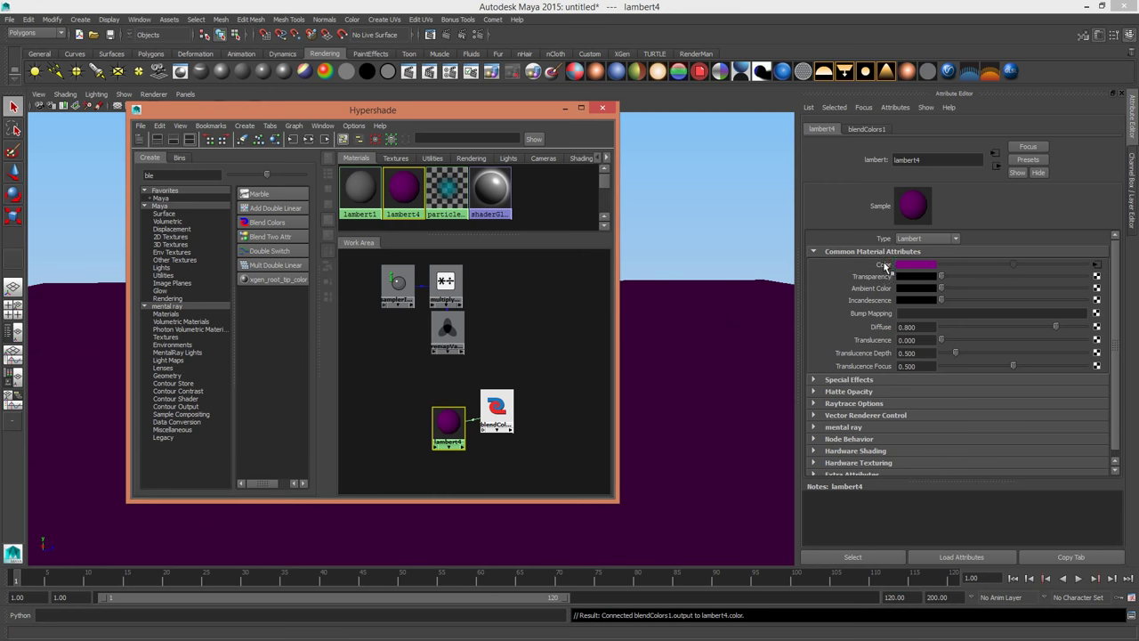
# Try a lower Blender value on the Blend Colors node, and connect Remap Value's outValue to its Blender attribute.
pyautogui.moveTo(492, 109); pyautogui.dragTo(406, 98)
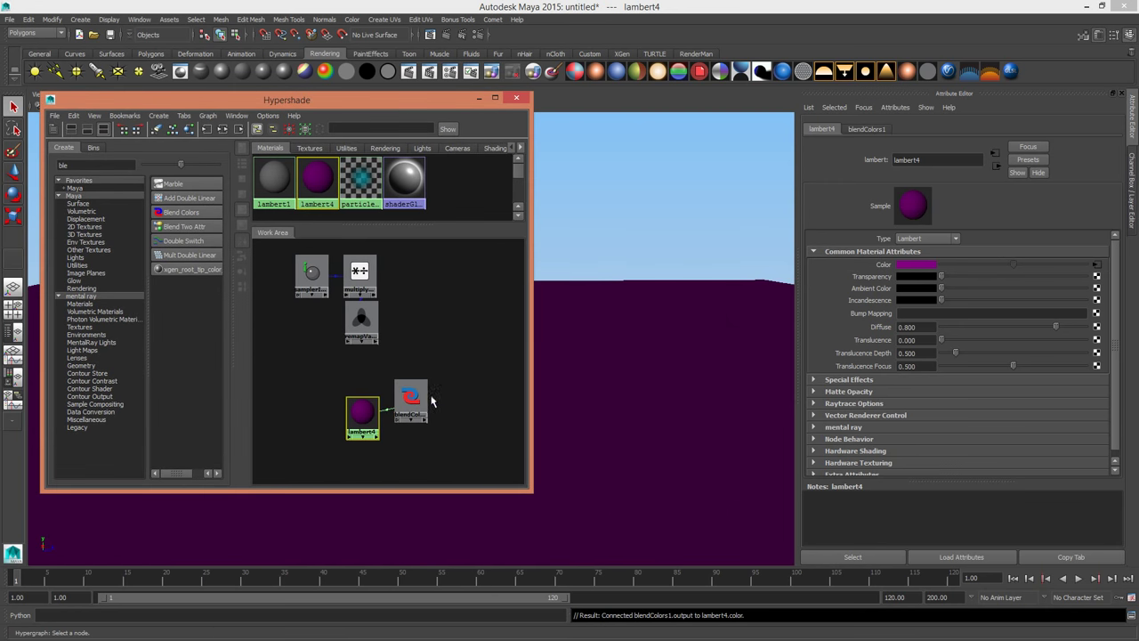
pyautogui.click(417, 401)
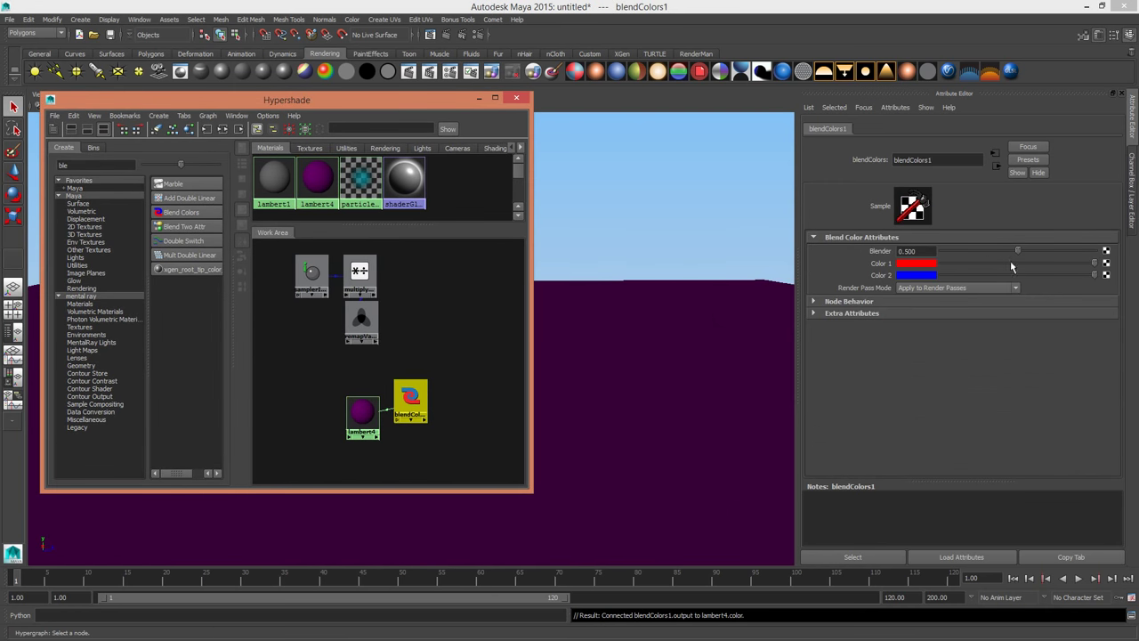
pyautogui.moveTo(1018, 252); pyautogui.dragTo(989, 253)
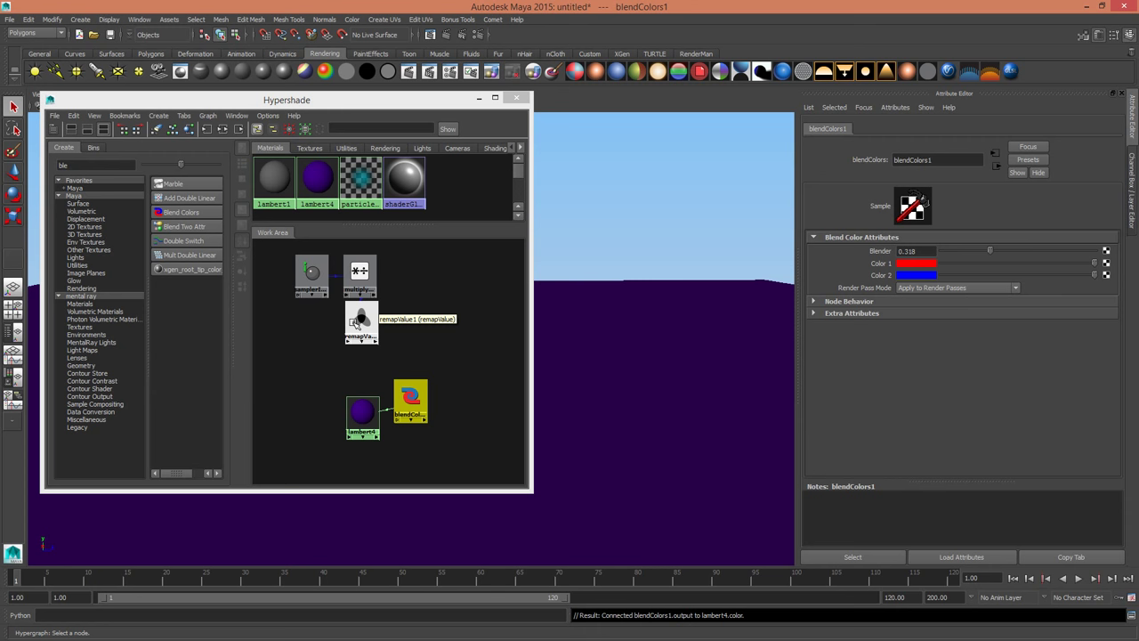
pyautogui.moveTo(357, 319); pyautogui.dragTo(874, 258, button='middle')
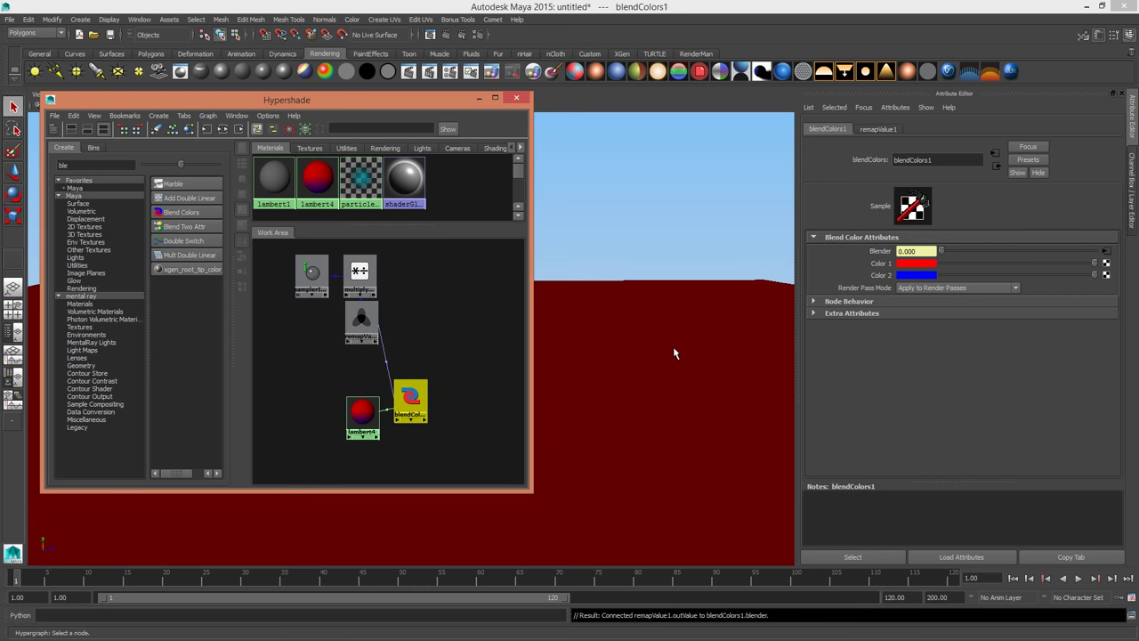
# Check the ground plane's width and set the Remap Value node's Input Max to 1000.
pyautogui.click(362, 323)
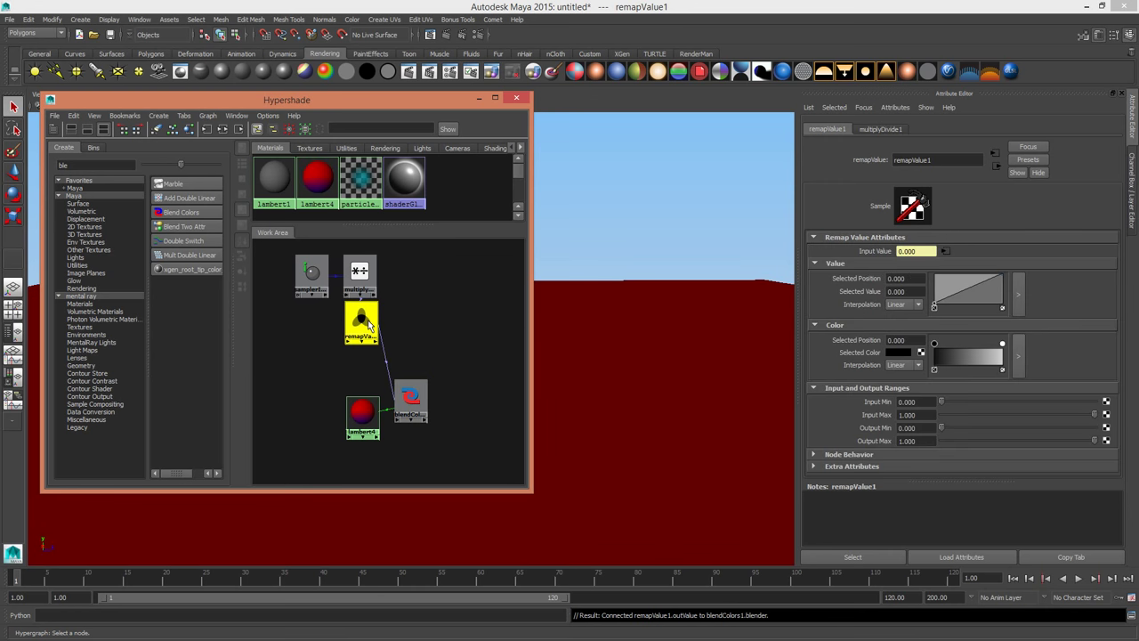
pyautogui.click(926, 415)
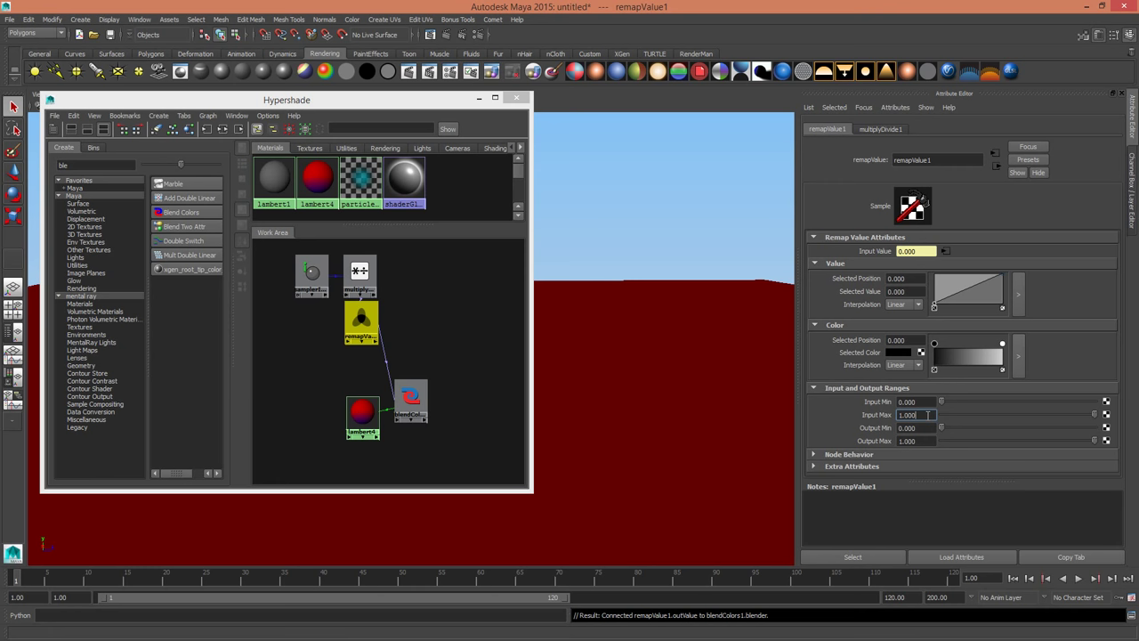
pyautogui.click(741, 337)
pyautogui.click(913, 209)
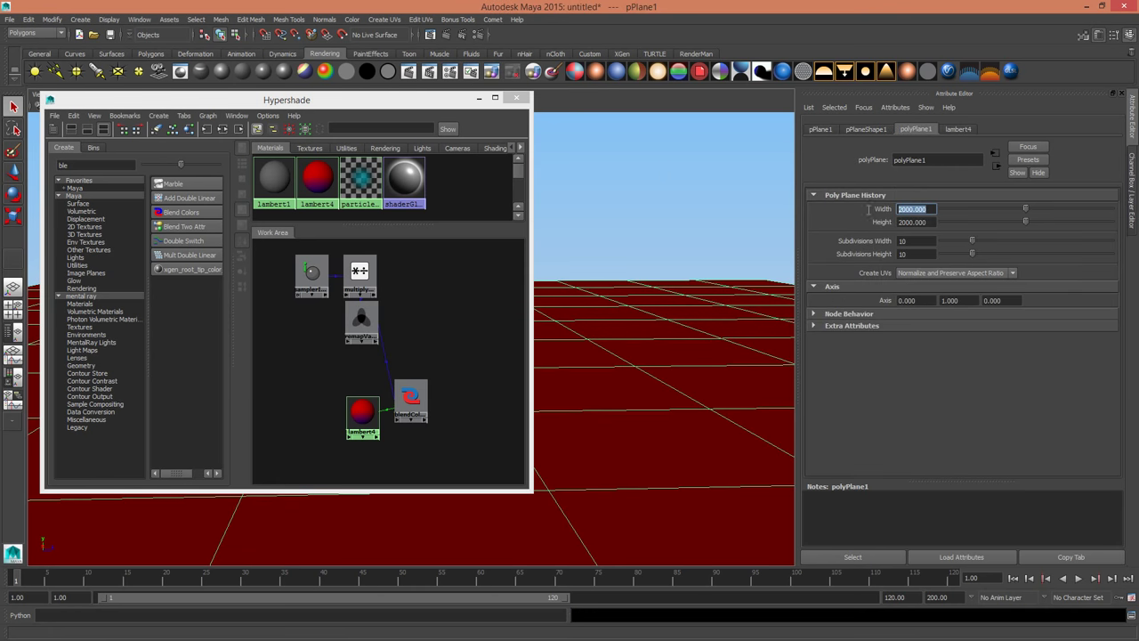
pyautogui.click(361, 318)
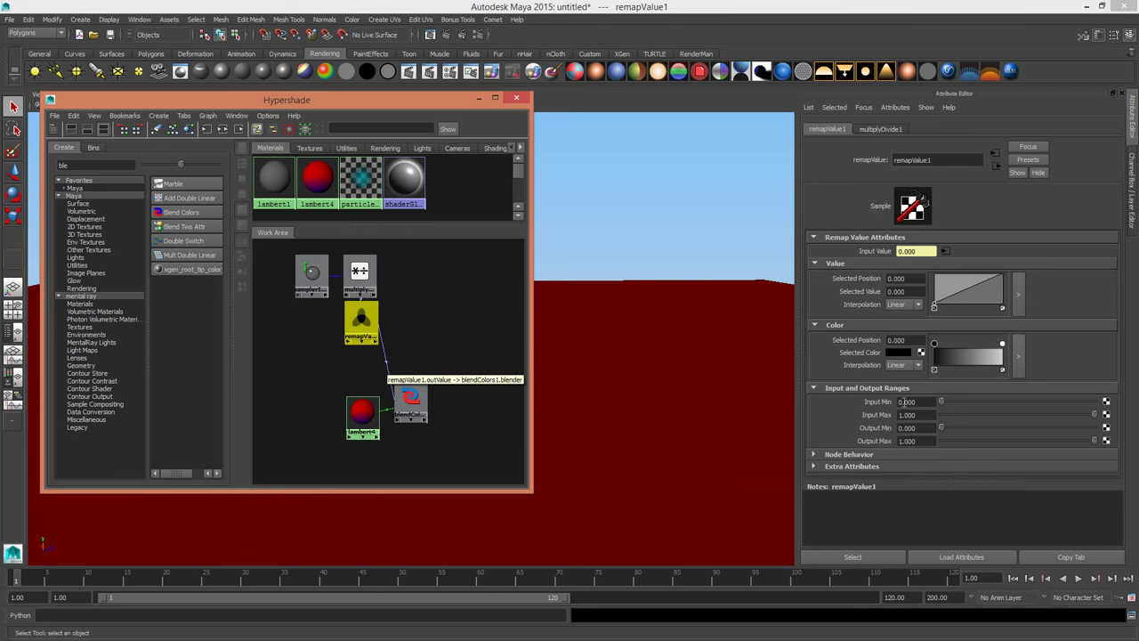
pyautogui.click(924, 414)
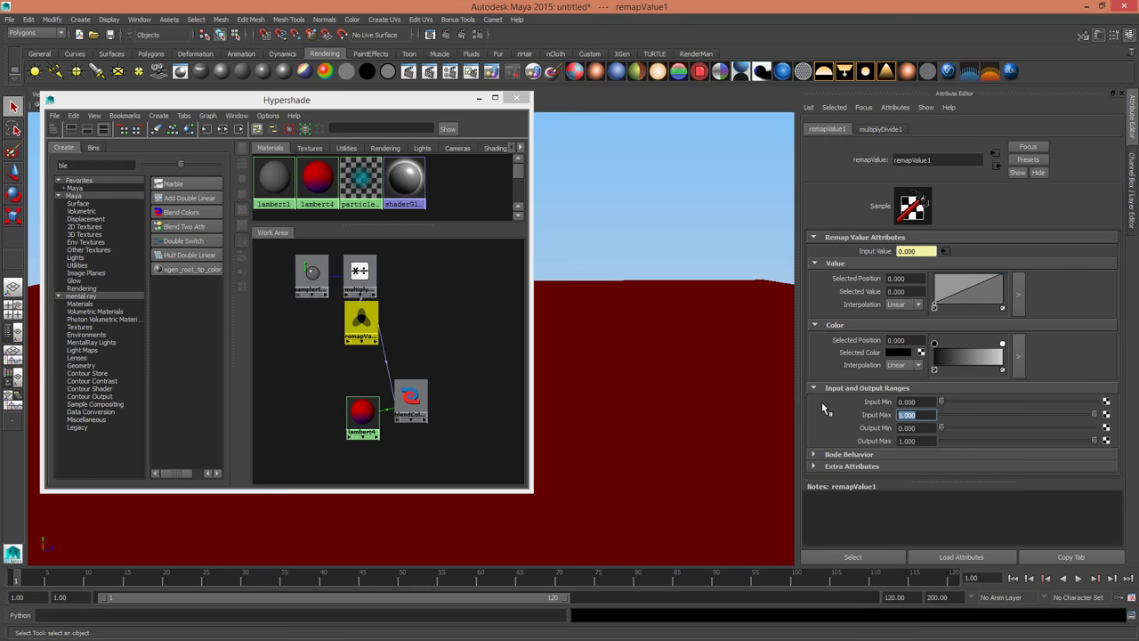
pyautogui.press('Return')
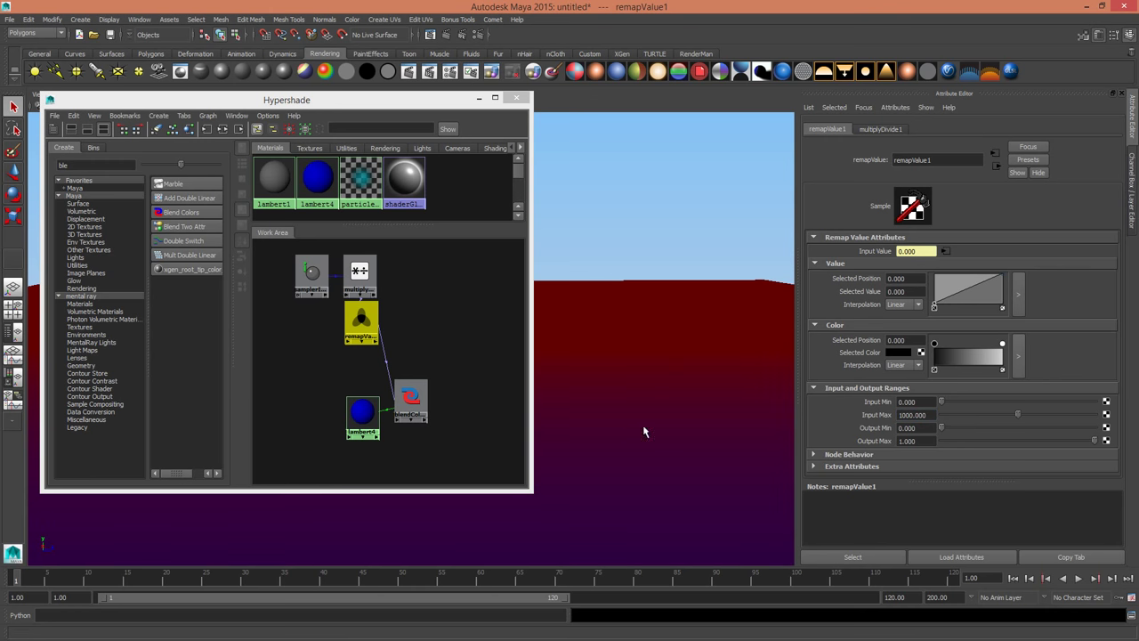
# Examine the distance-based color blend across the ground plane from different camera distances and angles.
pyautogui.keyDown('alt'); pyautogui.moveTo(642, 425); pyautogui.dragTo(752, 364, button='right'); pyautogui.keyUp('alt')
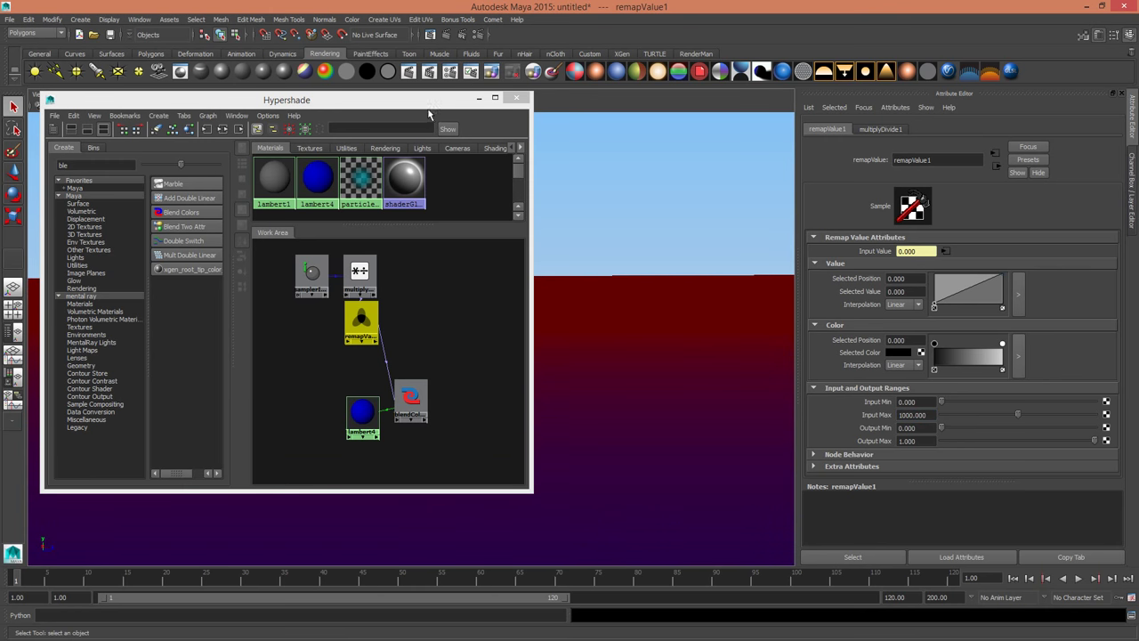
pyautogui.click(479, 99)
pyautogui.keyDown('alt'); pyautogui.moveTo(537, 308); pyautogui.dragTo(455, 307, button='right'); pyautogui.keyUp('alt')
pyautogui.keyDown('alt'); pyautogui.moveTo(455, 304); pyautogui.dragTo(262, 308); pyautogui.keyUp('alt')
pyautogui.keyDown('alt'); pyautogui.moveTo(261, 308); pyautogui.dragTo(435, 375, button='right'); pyautogui.keyUp('alt')
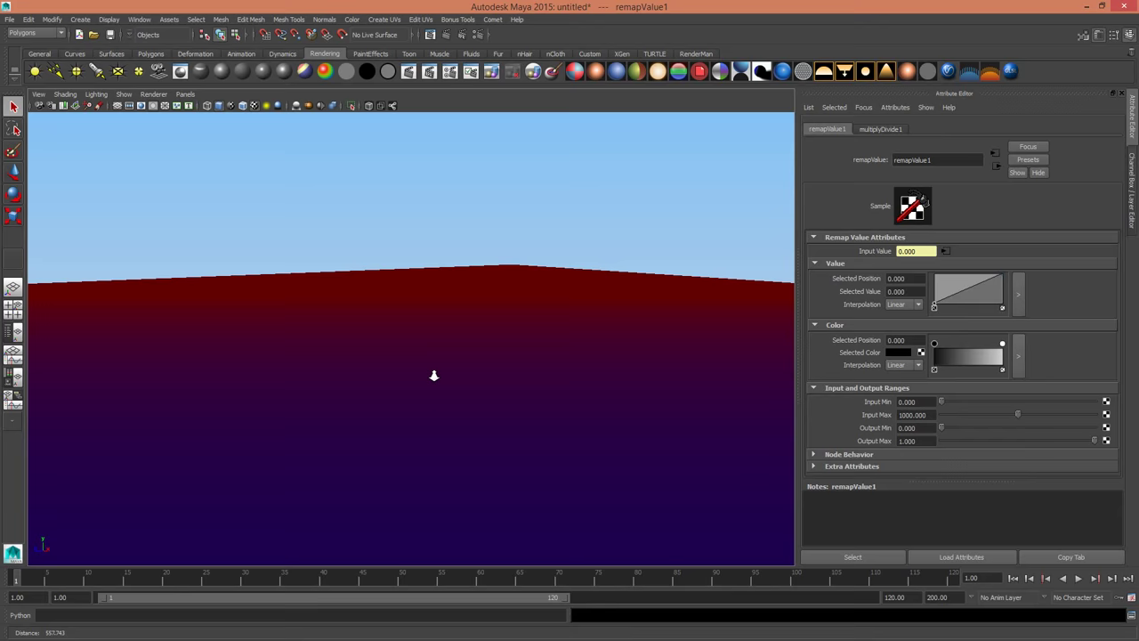
pyautogui.keyDown('alt'); pyautogui.moveTo(435, 376); pyautogui.dragTo(407, 389); pyautogui.keyUp('alt')
pyautogui.click(407, 389)
pyautogui.keyDown('alt'); pyautogui.moveTo(362, 351); pyautogui.dragTo(339, 333, button='right'); pyautogui.keyUp('alt')
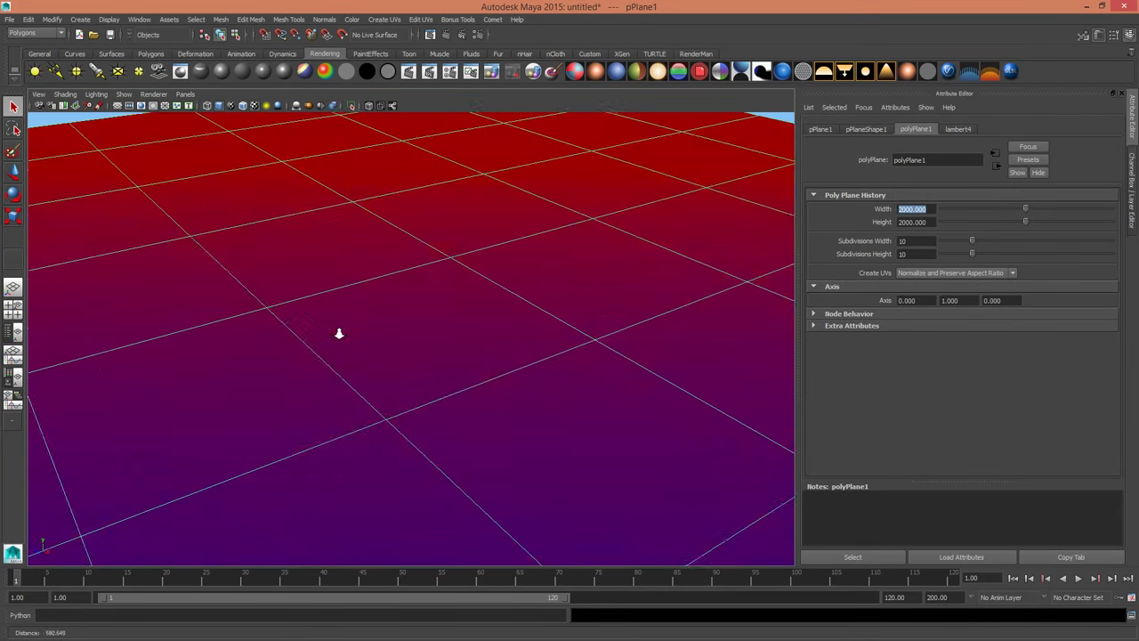
pyautogui.keyDown('alt'); pyautogui.moveTo(338, 333); pyautogui.dragTo(285, 352); pyautogui.keyUp('alt')
pyautogui.keyDown('alt'); pyautogui.moveTo(285, 352); pyautogui.dragTo(356, 333, button='right'); pyautogui.keyUp('alt')
# Try None interpolation on the Remap Value node's value ramp with an added point, shifted from about position 0.609 to 0.817.
pyautogui.moveTo(0, 115); pyautogui.dragTo(454, 123)
pyautogui.click(518, 342)
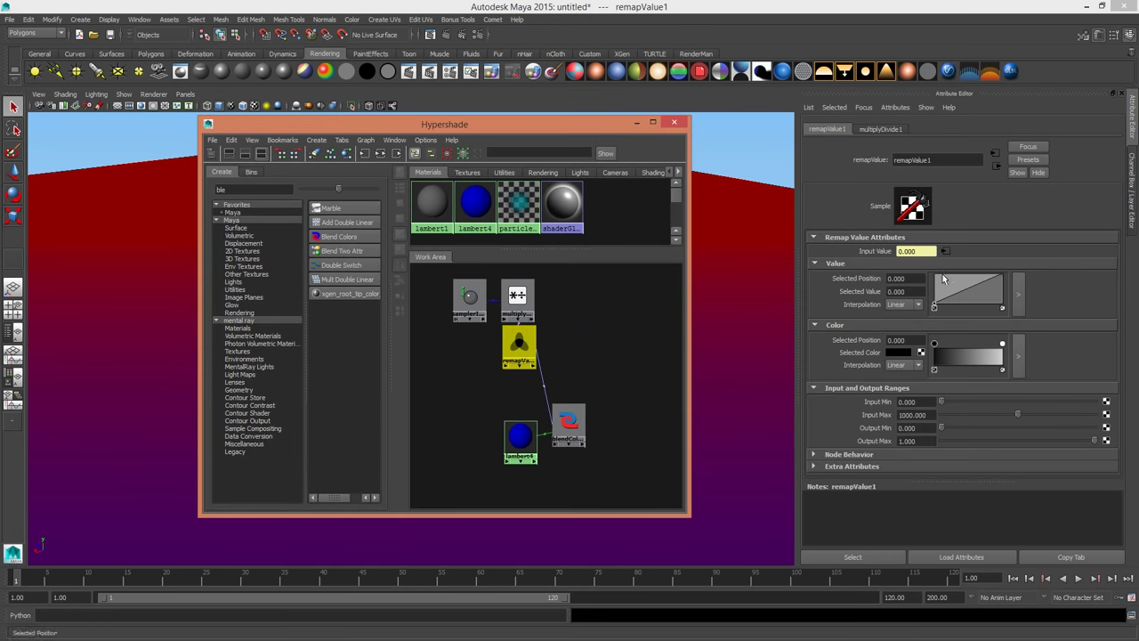
pyautogui.moveTo(620, 125); pyautogui.dragTo(366, 109)
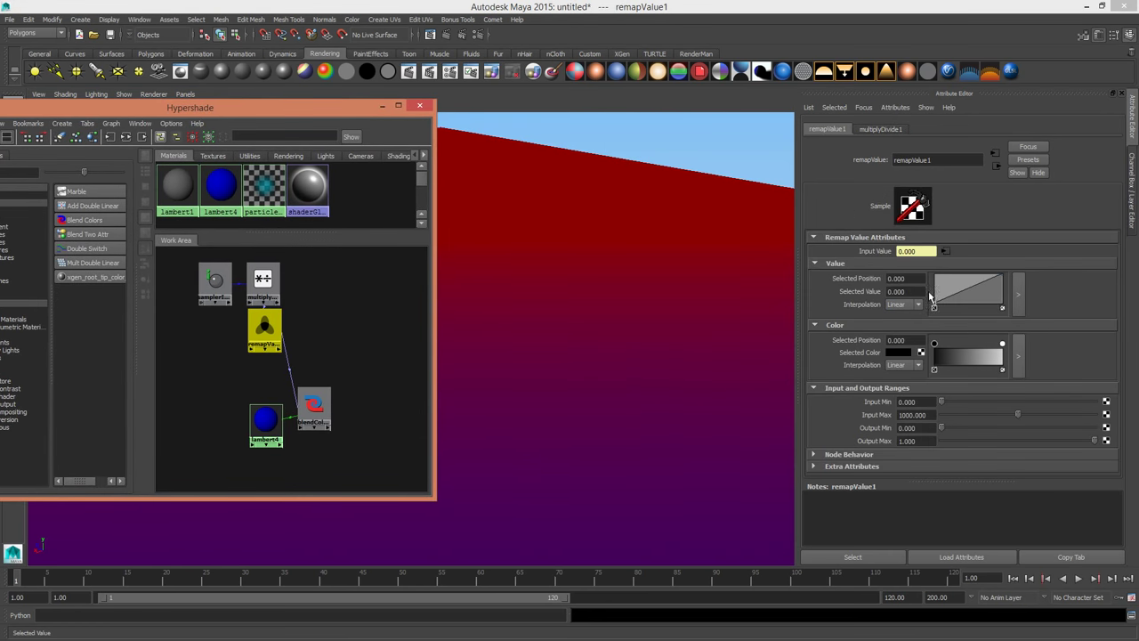
pyautogui.click(903, 304)
pyautogui.click(901, 306)
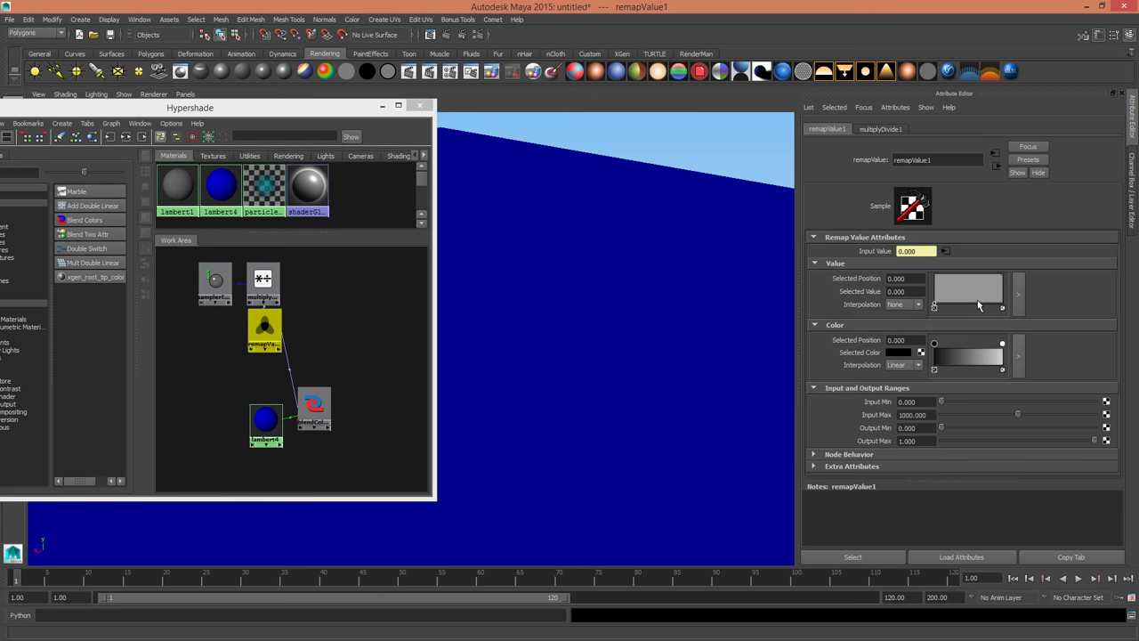
pyautogui.moveTo(978, 304); pyautogui.dragTo(977, 274)
pyautogui.moveTo(330, 104); pyautogui.dragTo(0, 134)
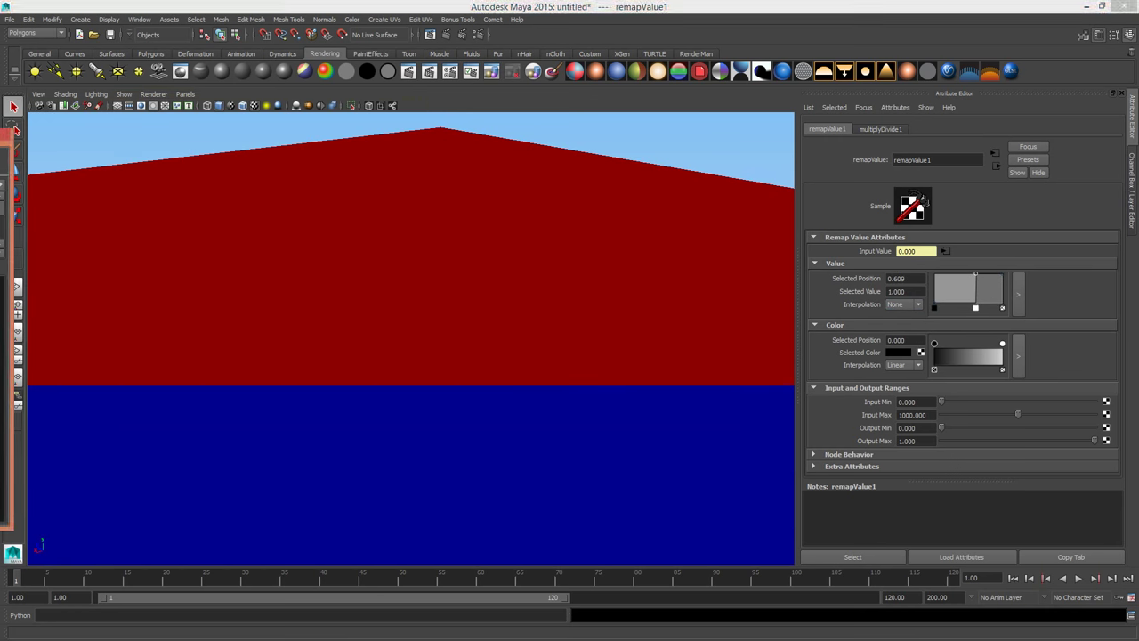
pyautogui.moveTo(560, 311)
pyautogui.keyDown('alt'); pyautogui.mouseDown()
pyautogui.moveTo(421, 285)
pyautogui.moveTo(569, 306)
pyautogui.mouseUp(); pyautogui.keyUp('alt')
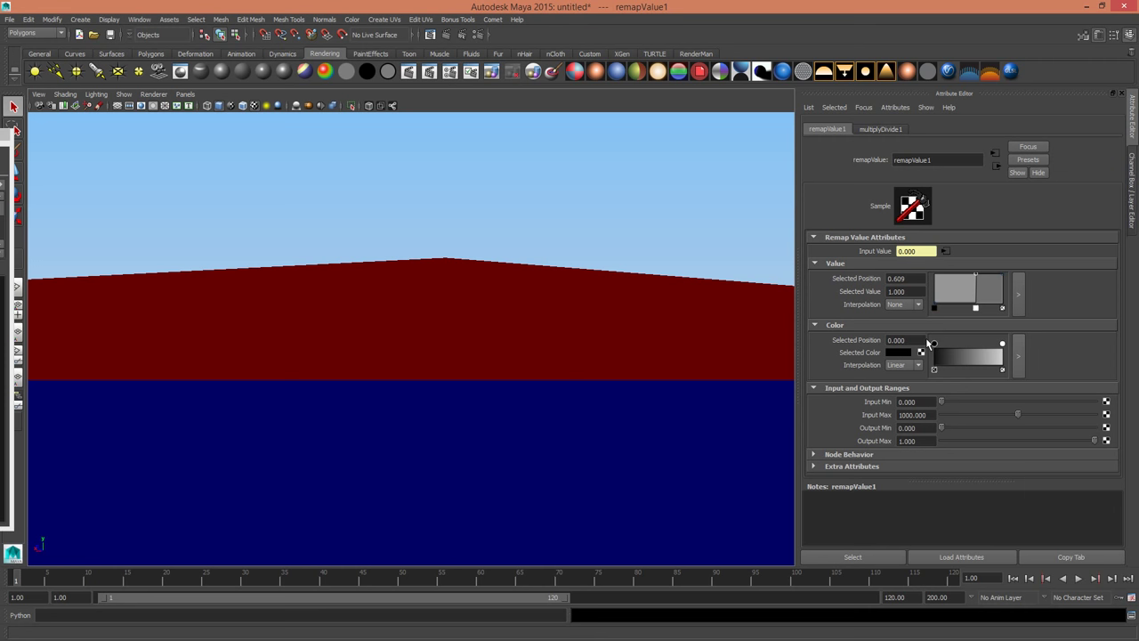
pyautogui.moveTo(977, 277)
pyautogui.mouseDown()
pyautogui.moveTo(963, 277)
pyautogui.moveTo(1006, 276)
pyautogui.moveTo(990, 277)
pyautogui.mouseUp()
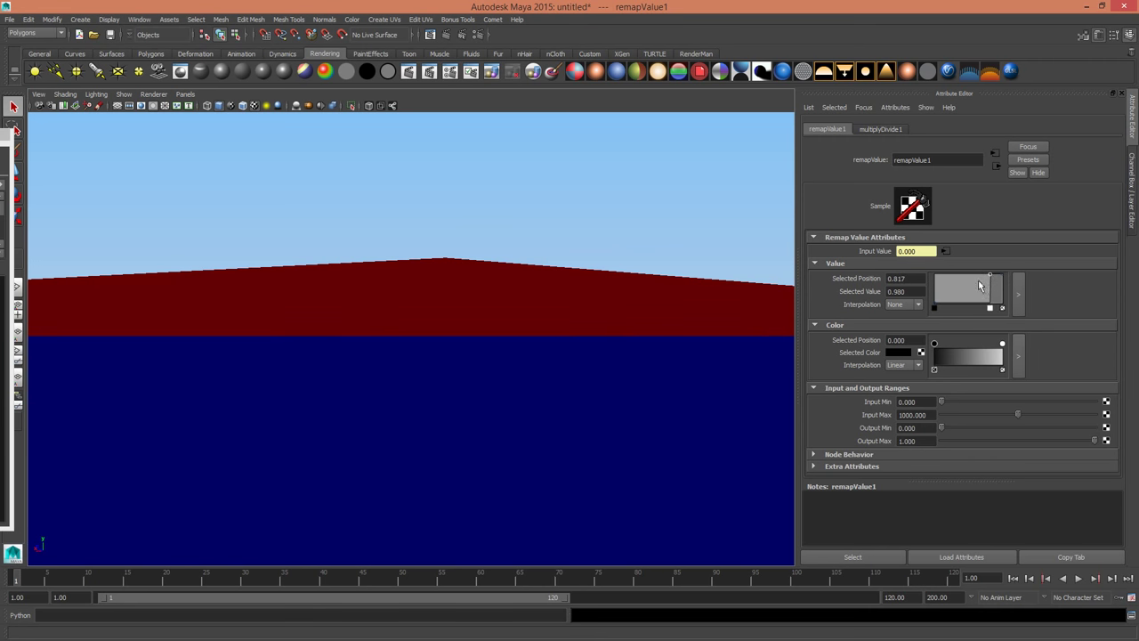
pyautogui.click(993, 308)
# Set the interpolation of the Remap Value node's value ramp to Smooth.
pyautogui.click(903, 305)
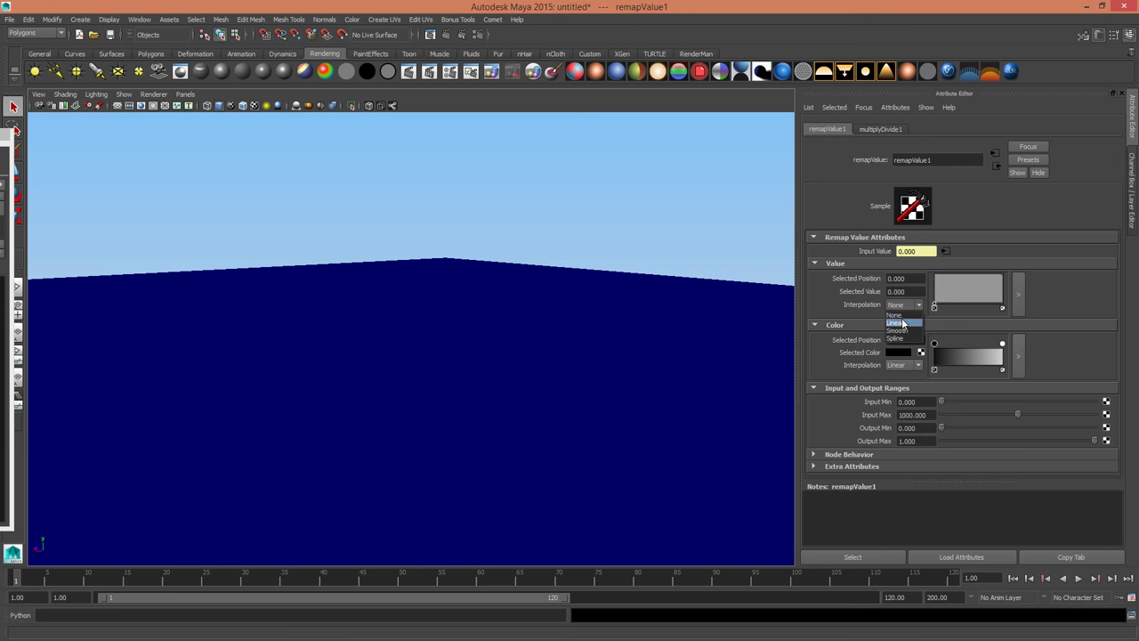
pyautogui.click(897, 317)
pyautogui.click(903, 305)
pyautogui.click(900, 332)
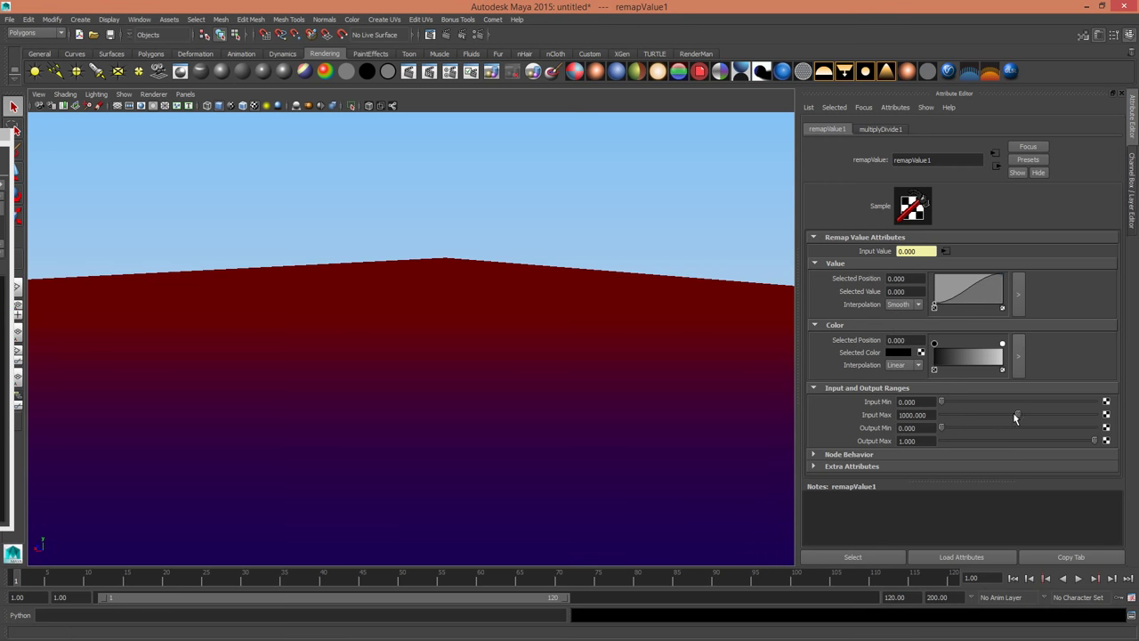
# Try larger Input Max values, up to about 1798, and other Input Min settings on the Remap Value node.
pyautogui.moveTo(1095, 415)
pyautogui.mouseDown()
pyautogui.moveTo(1008, 414)
pyautogui.moveTo(1089, 410)
pyautogui.mouseUp()
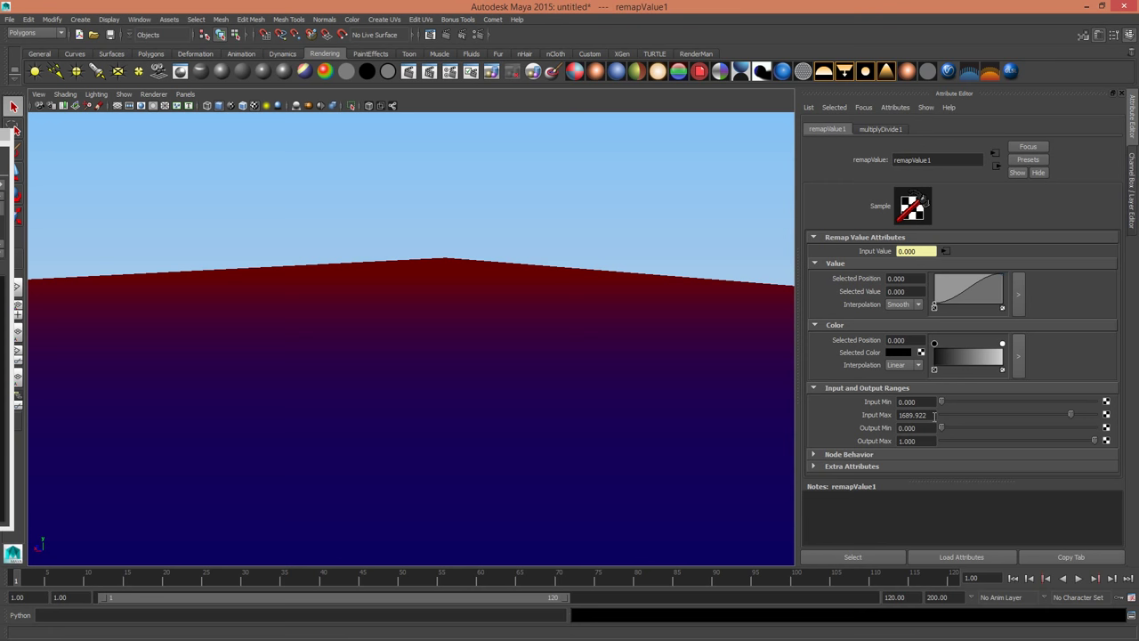
pyautogui.moveTo(1074, 411)
pyautogui.mouseDown()
pyautogui.moveTo(1015, 411)
pyautogui.moveTo(1081, 412)
pyautogui.mouseUp()
pyautogui.moveTo(946, 400); pyautogui.dragTo(1073, 405)
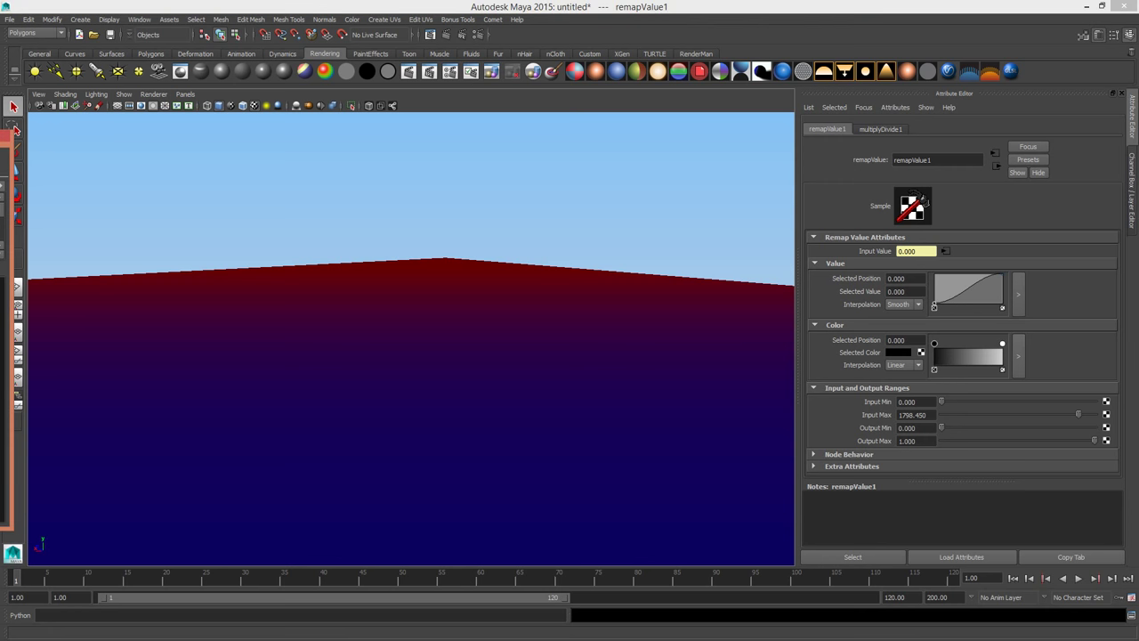
# Bring the Hypershade back into view and set the Remap Value node's Input Max to 1500.
pyautogui.moveTo(2, 138); pyautogui.dragTo(429, 139)
pyautogui.click(931, 415)
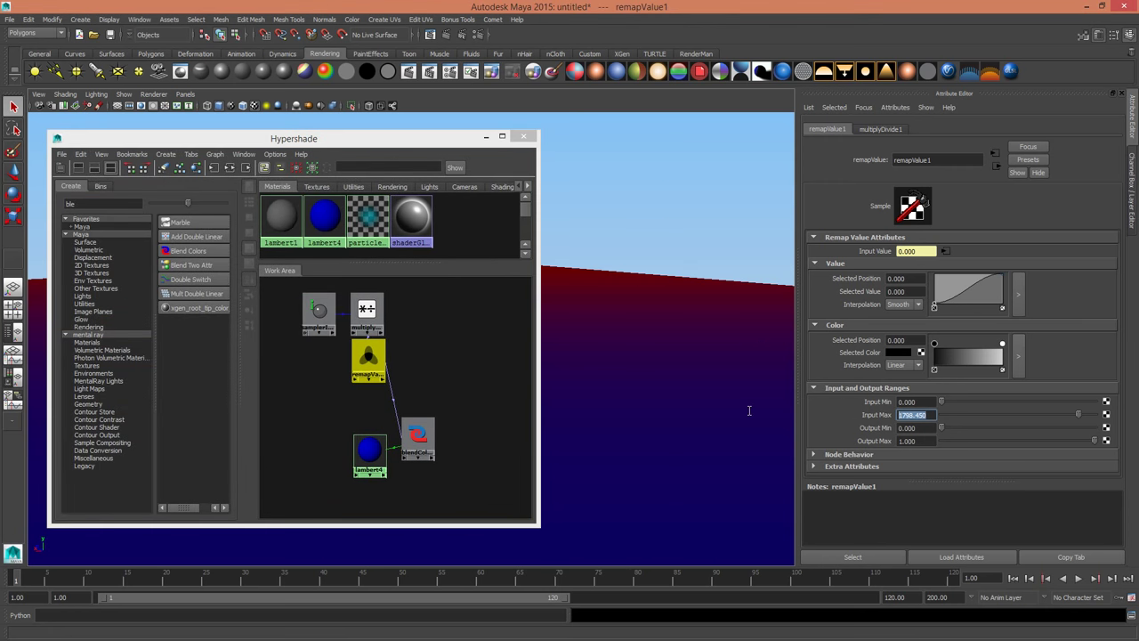
pyautogui.write('1500.000')
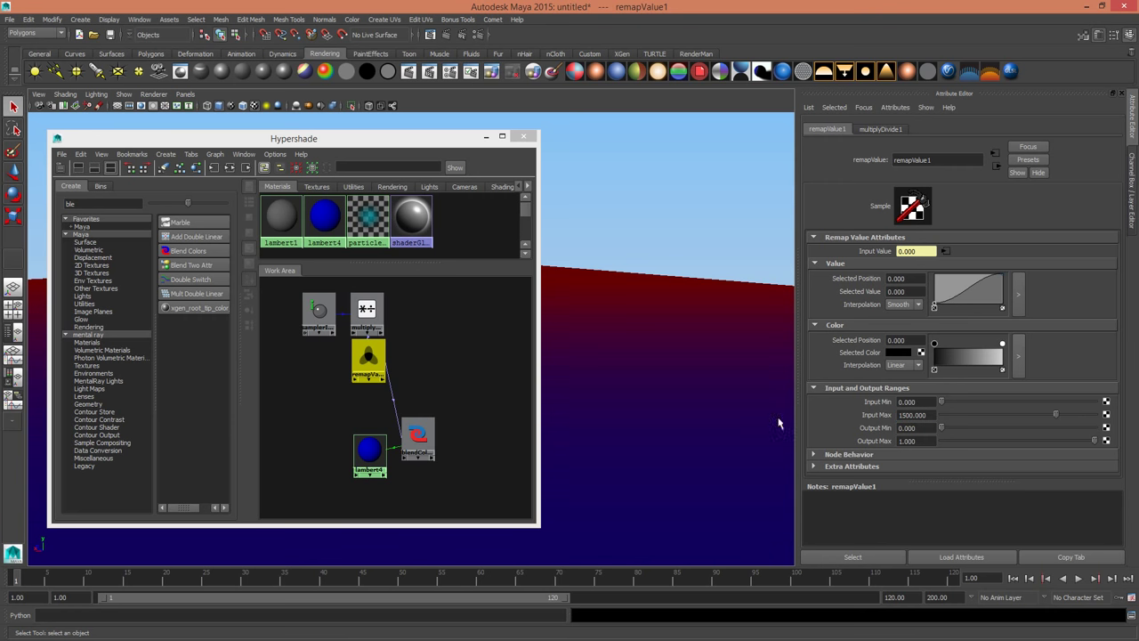
# Map a File texture using Ground_CloverGrass_2k_d.tga to the Blend Colors node's Color 1 and rename the file node "distance".
pyautogui.click(415, 440)
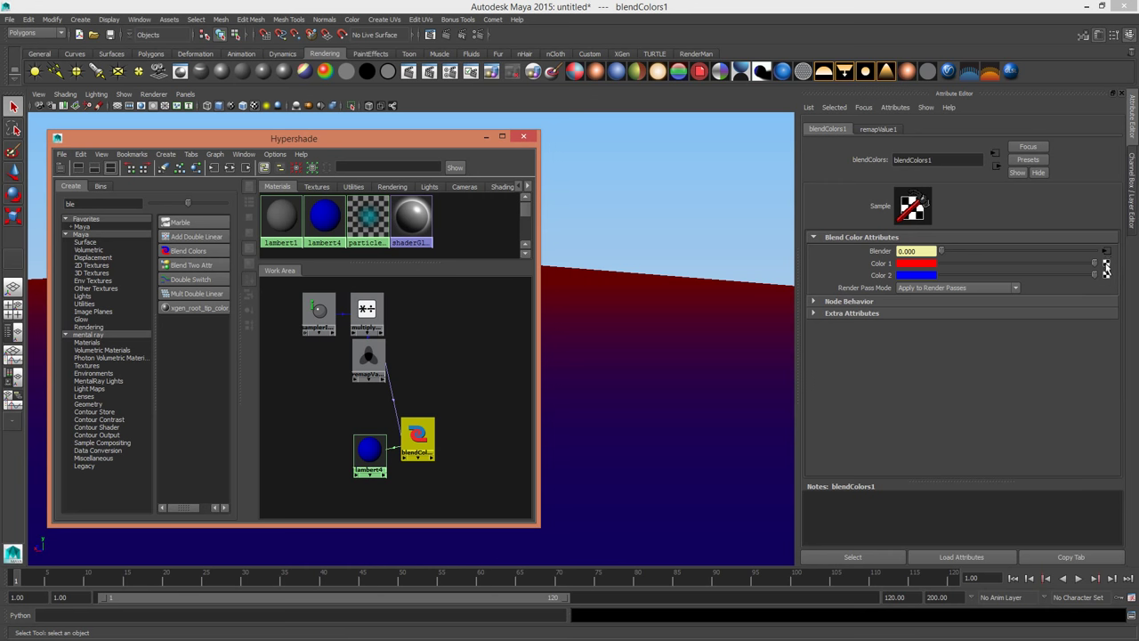
pyautogui.click(1105, 263)
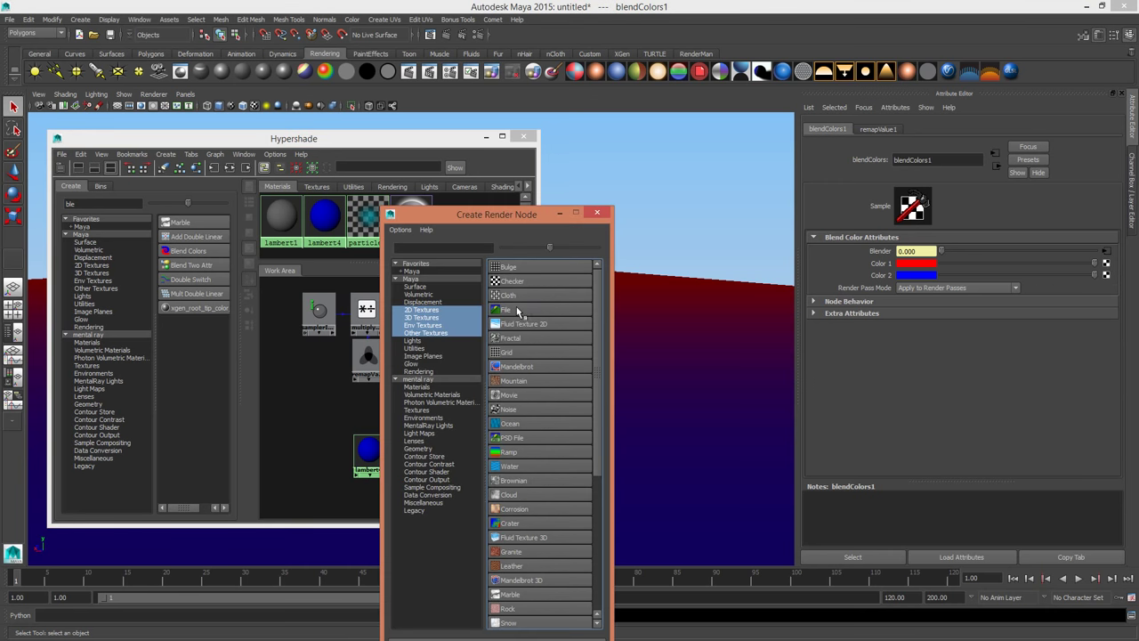
pyautogui.click(519, 311)
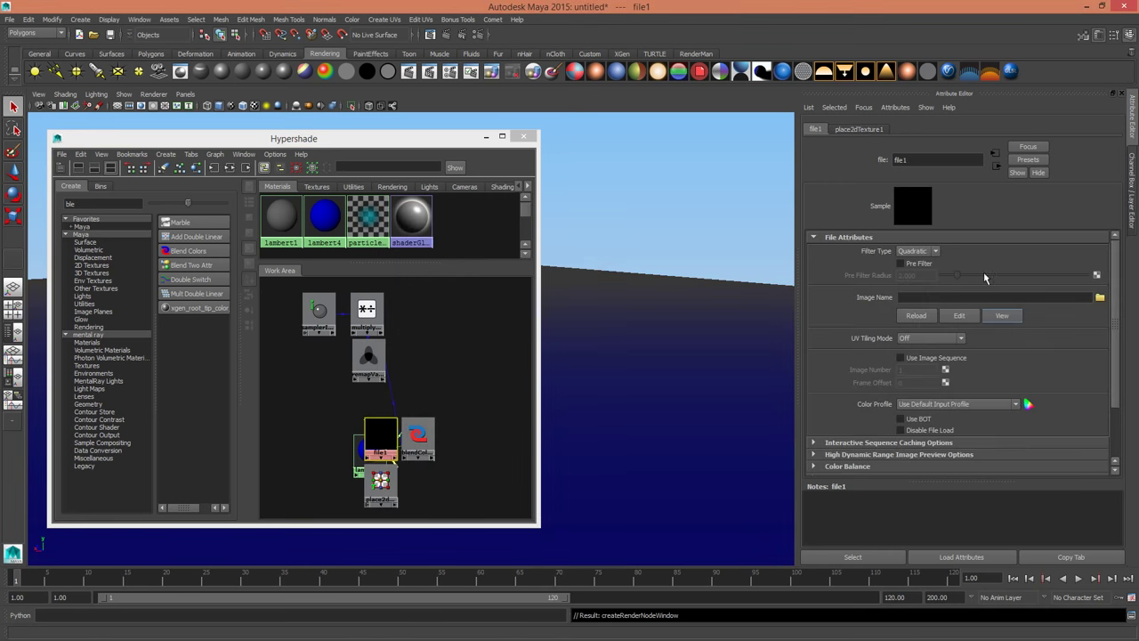
pyautogui.click(1100, 298)
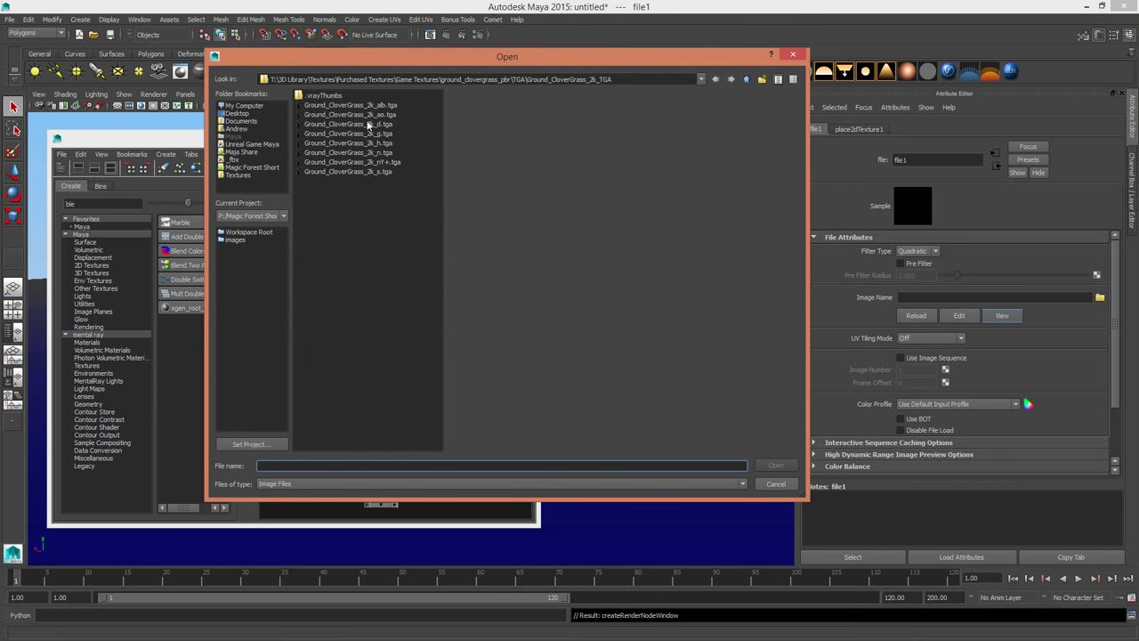
pyautogui.click(368, 126)
pyautogui.doubleClick(368, 126)
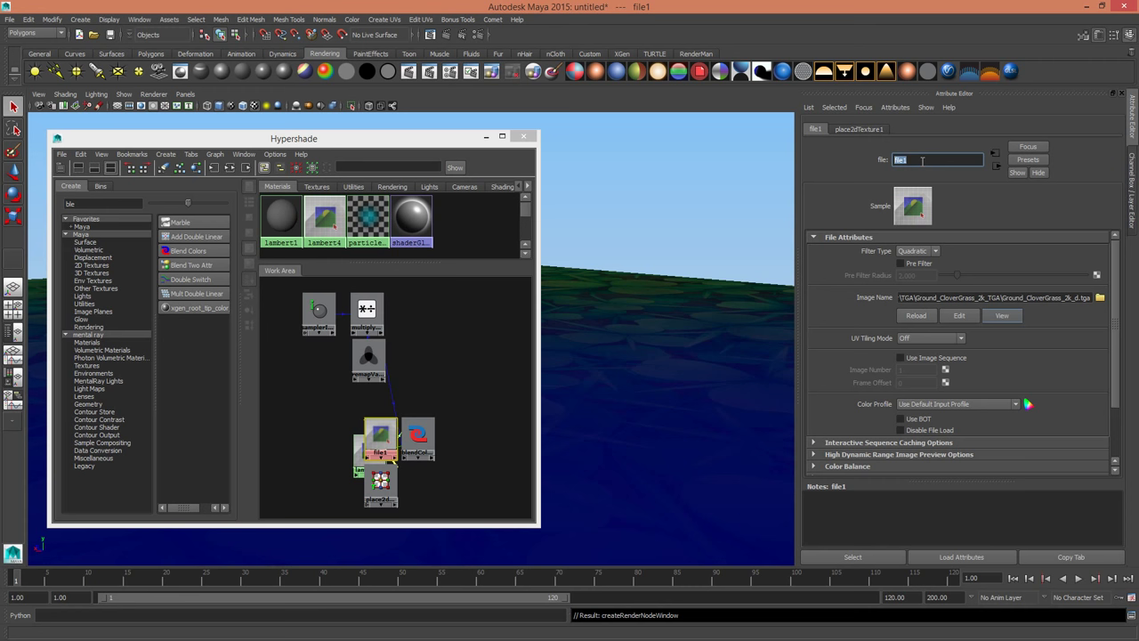
pyautogui.press('Return')
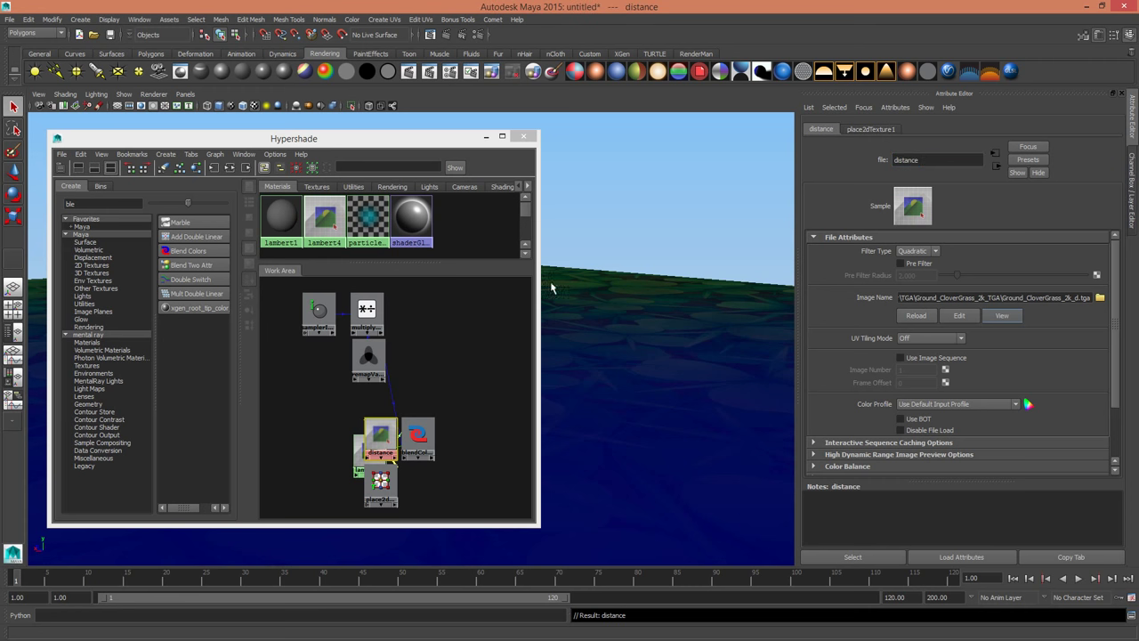
# Map a new File texture to the Blend Colors node's Color 2.
pyautogui.click(419, 436)
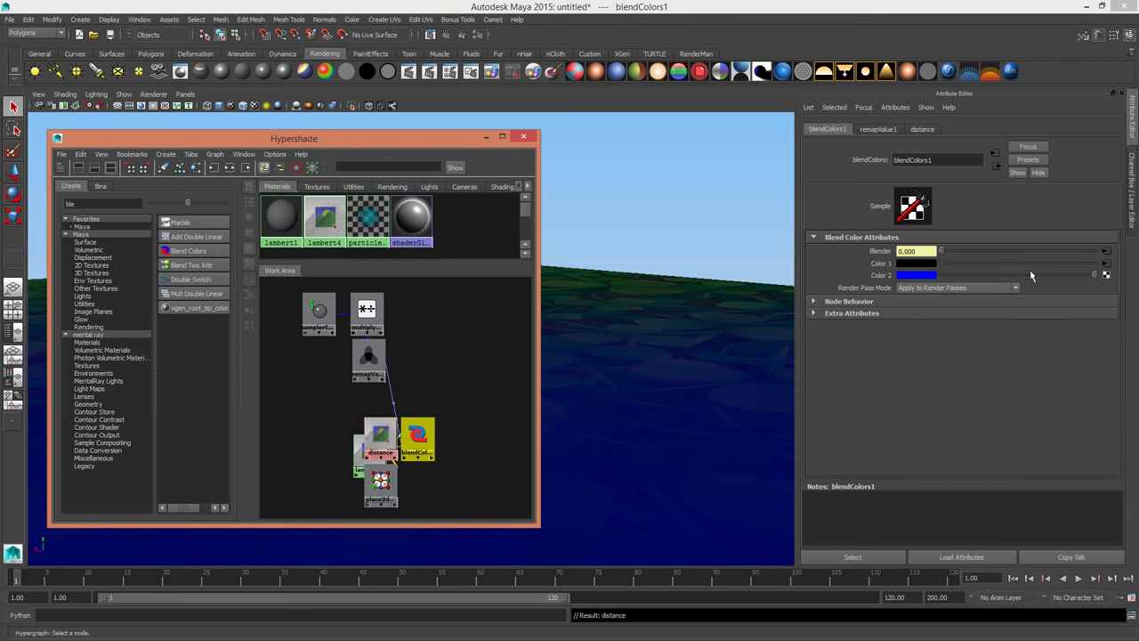
pyautogui.click(1107, 275)
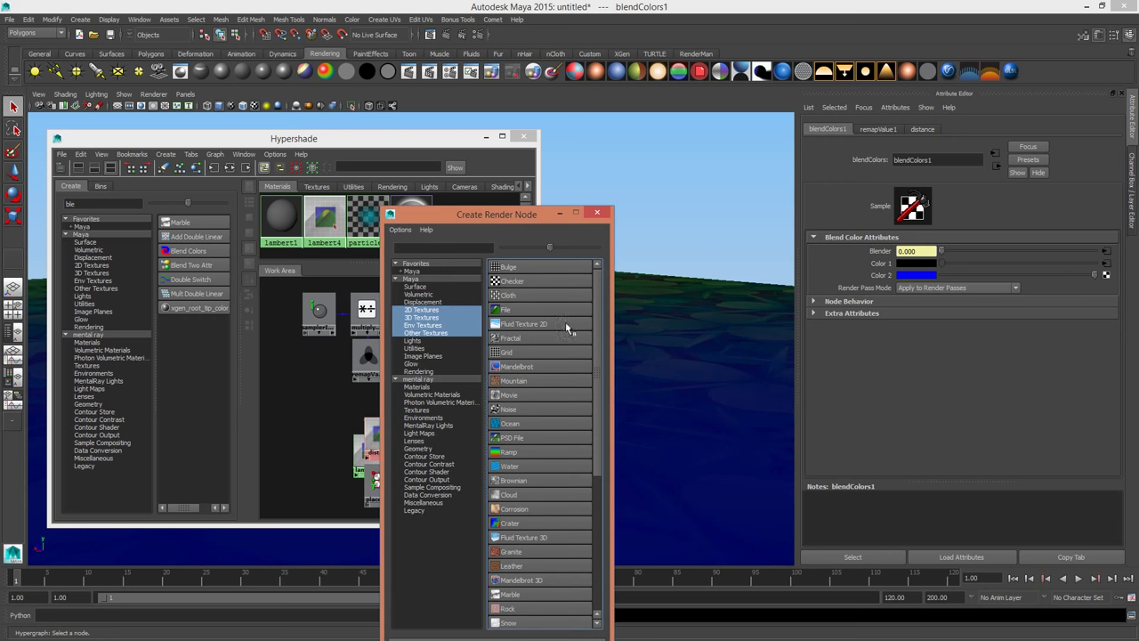
pyautogui.click(504, 310)
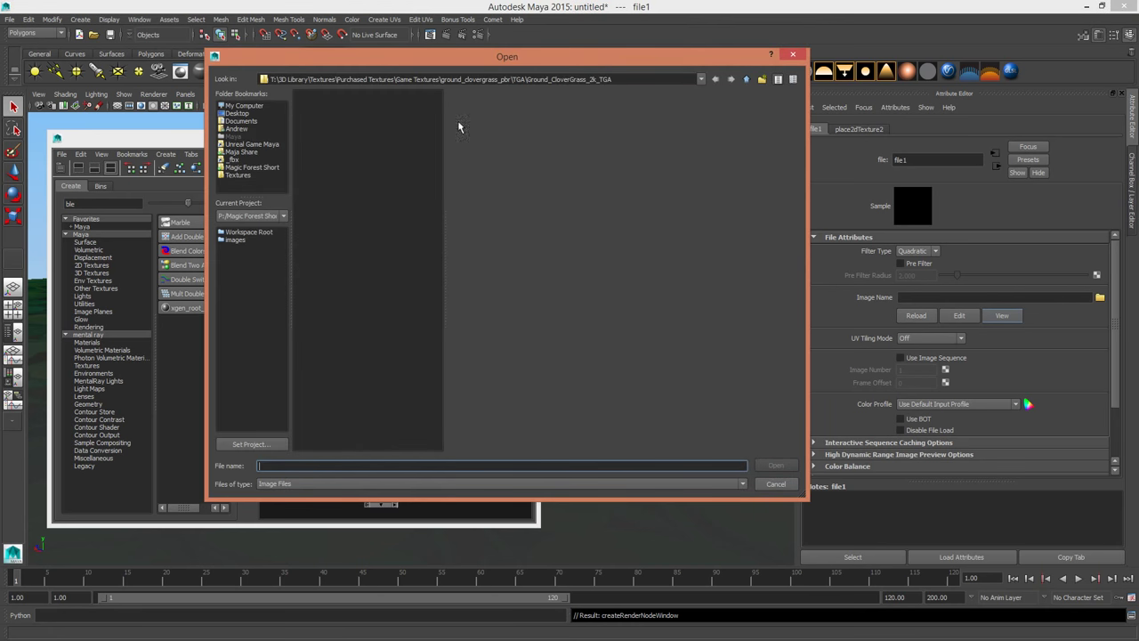
# Load Ground_MuddyDirt_2k_d.tga from the ground_muddydirt_pbr texture folder as the new file node's image.
pyautogui.click(747, 80)
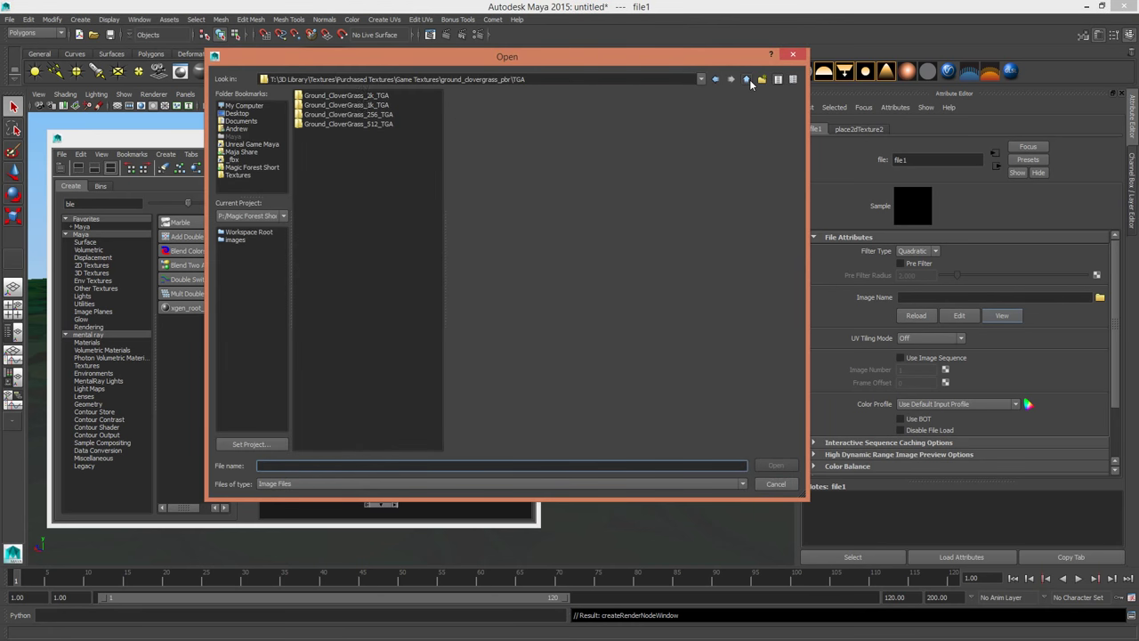
pyautogui.click(747, 80)
pyautogui.click(746, 79)
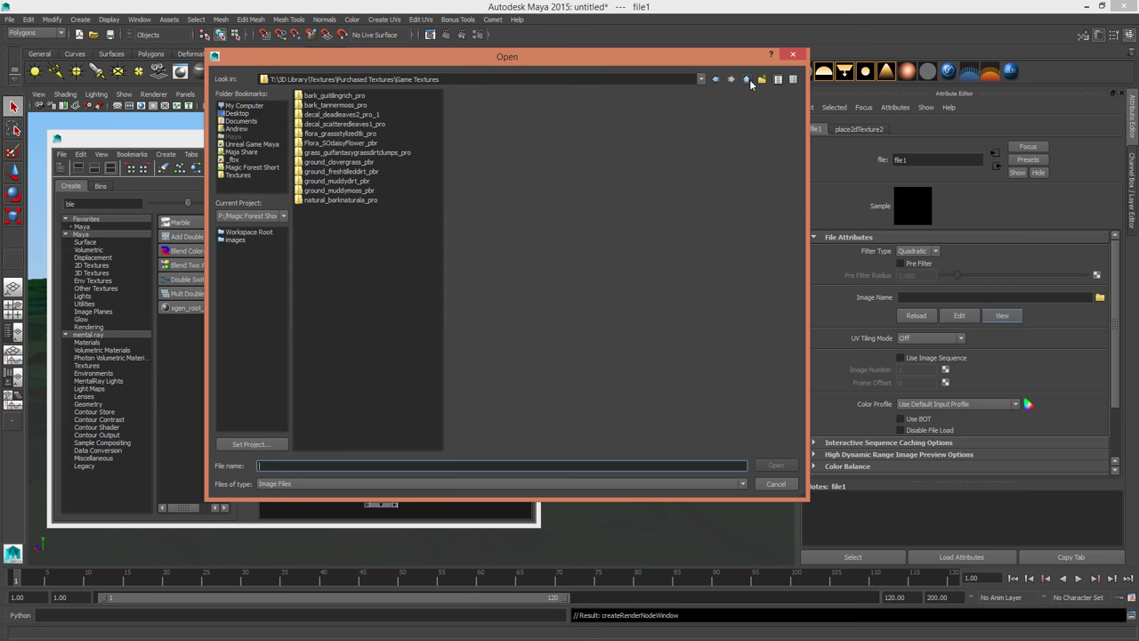
pyautogui.doubleClick(341, 181)
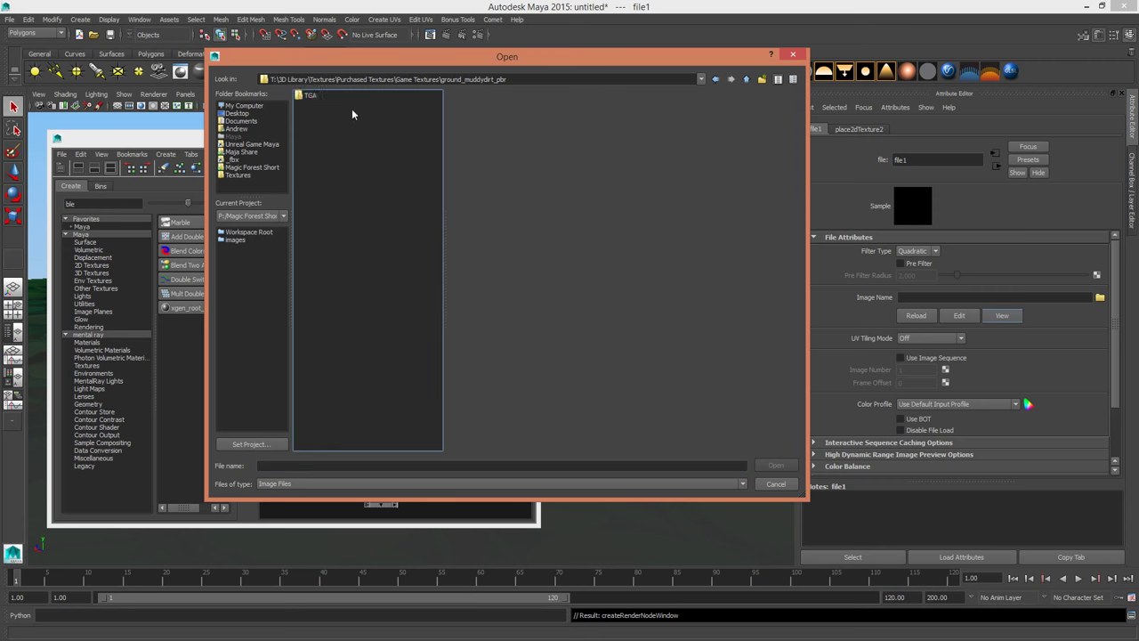
pyautogui.click(311, 96)
pyautogui.doubleClick(312, 96)
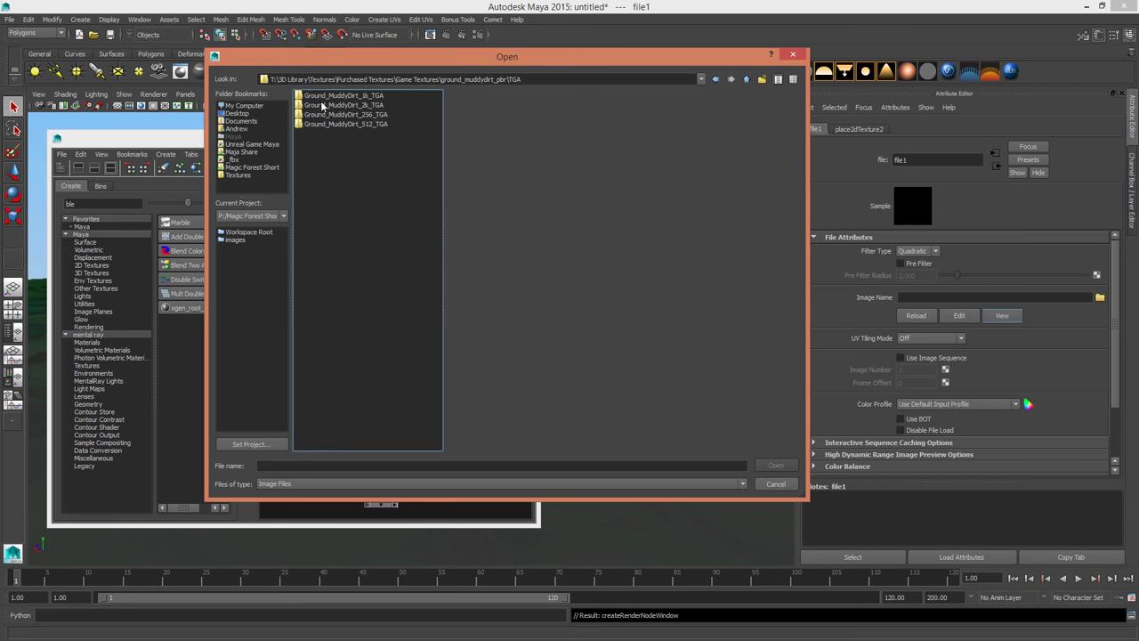
pyautogui.doubleClick(323, 105)
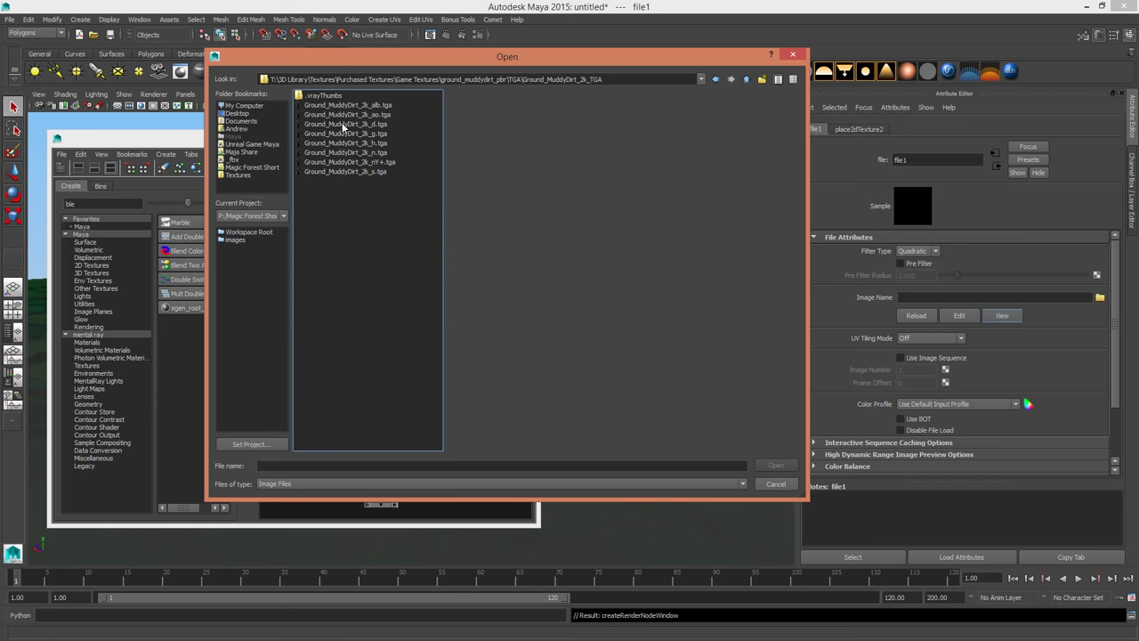
pyautogui.doubleClick(342, 126)
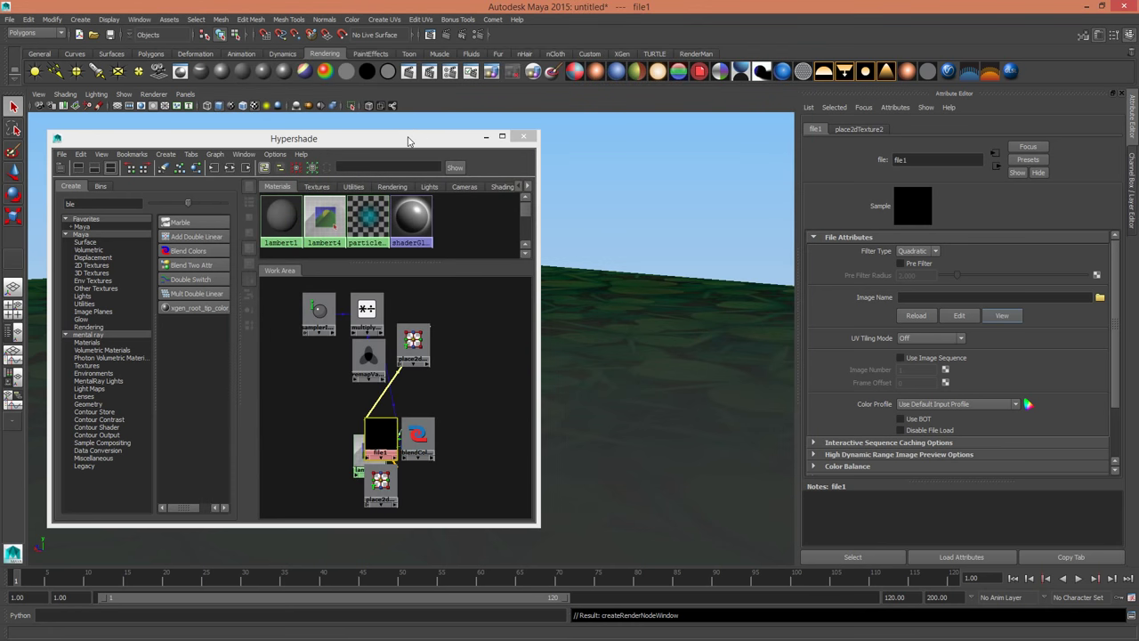
# Set the muddy dirt texture's Repeat UV to 4 by 4 in its place2dTexture2 node.
pyautogui.moveTo(409, 137); pyautogui.dragTo(0, 154)
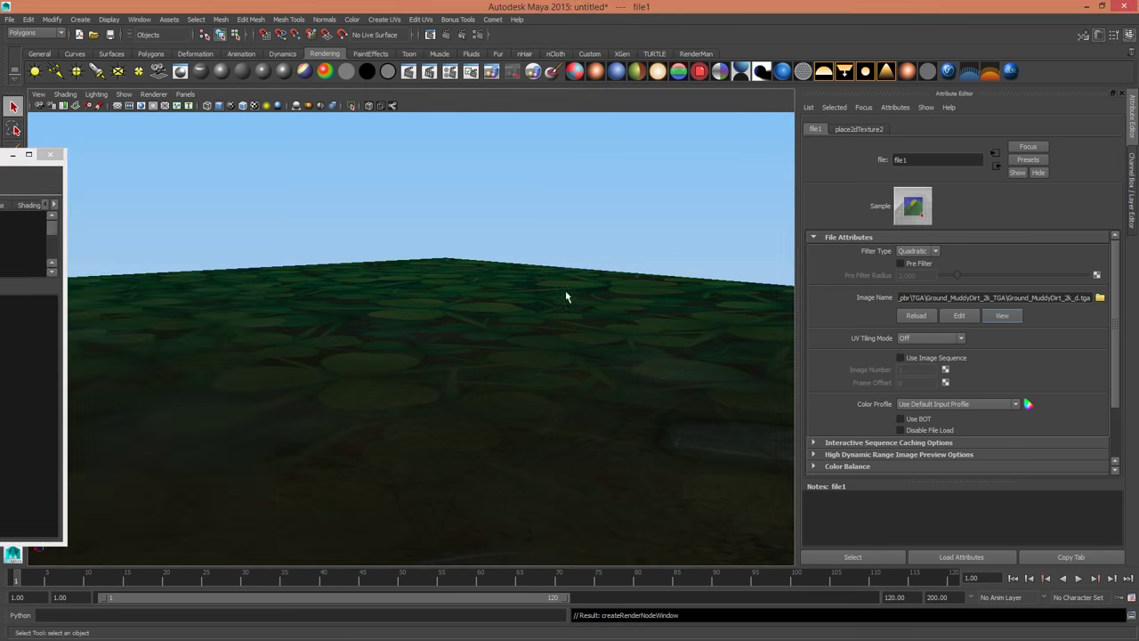
pyautogui.keyDown('alt'); pyautogui.moveTo(567, 297); pyautogui.dragTo(351, 287, button='right'); pyautogui.keyUp('alt')
pyautogui.click(844, 130)
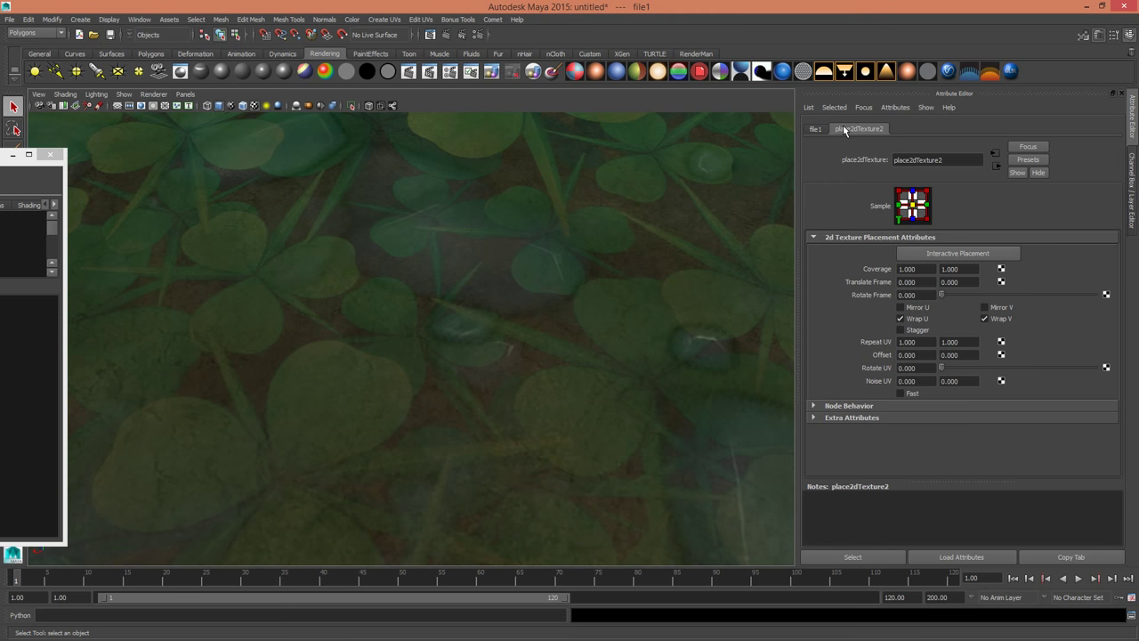
pyautogui.doubleClick(906, 342)
pyautogui.write('4')
pyautogui.press('Tab')
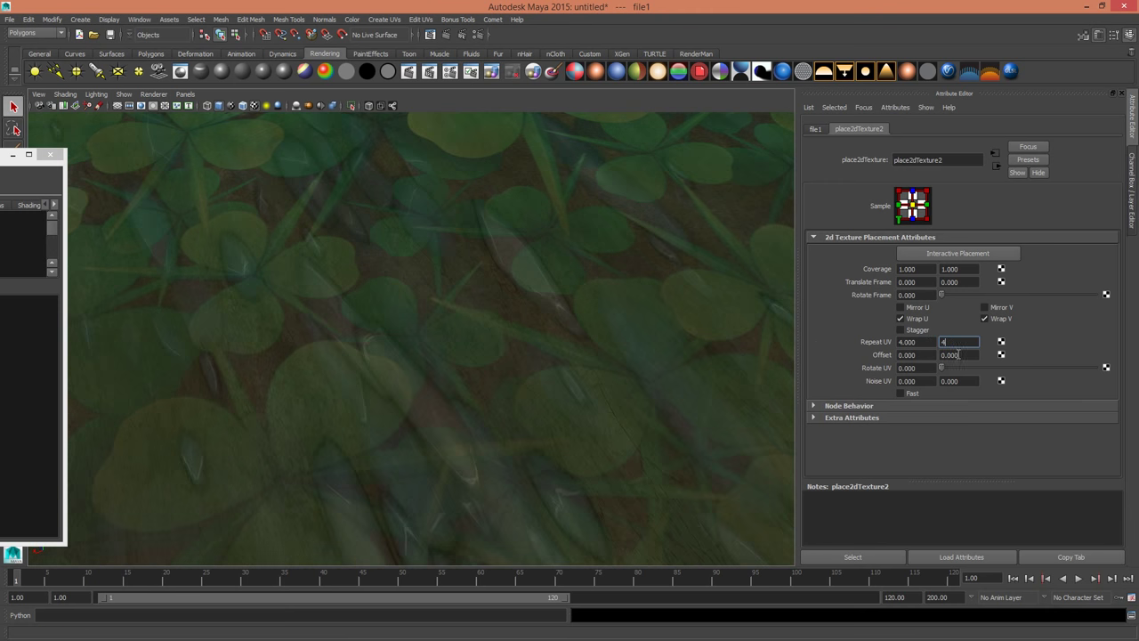
pyautogui.click(959, 354)
# Set the clover grass texture's Repeat UV to 4 by 4 in its place2dTexture1 node.
pyautogui.moveTo(0, 155); pyautogui.dragTo(464, 117)
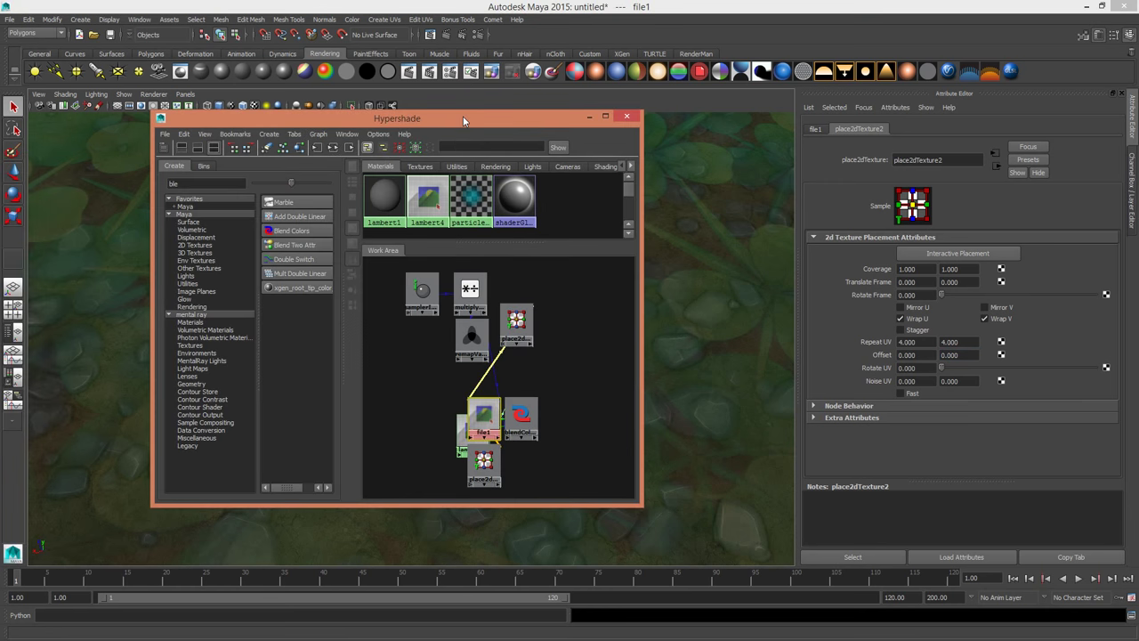
pyautogui.click(485, 463)
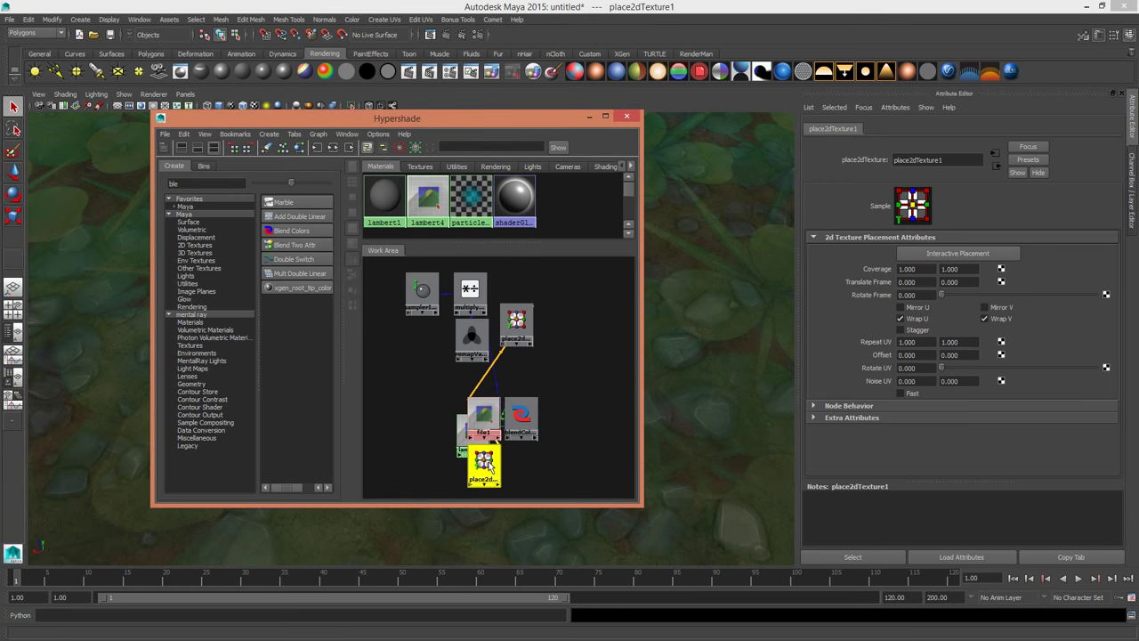
pyautogui.click(917, 342)
pyautogui.write('4')
pyautogui.press('Tab')
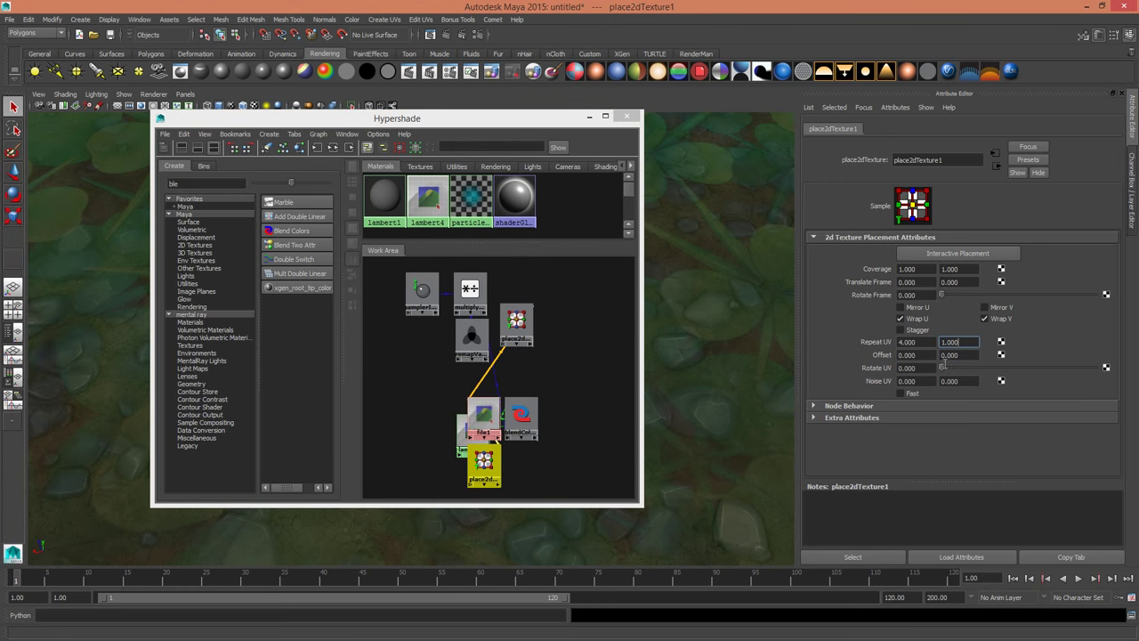
pyautogui.click(959, 355)
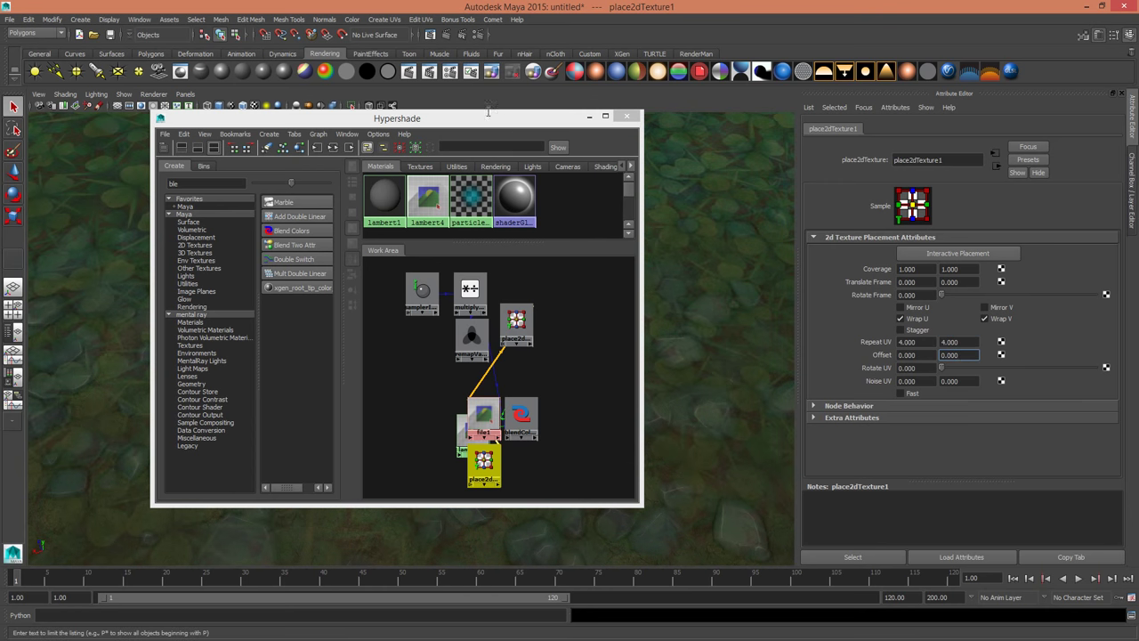
# Spread out the overlapping Blend Colors, texture placement, file and lambert4 nodes in the Hypershade work area.
pyautogui.moveTo(486, 119); pyautogui.dragTo(0, 134)
pyautogui.keyDown('alt'); pyautogui.moveTo(454, 276); pyautogui.dragTo(599, 313); pyautogui.keyUp('alt')
pyautogui.keyDown('alt'); pyautogui.moveTo(599, 314); pyautogui.dragTo(514, 322, button='right'); pyautogui.keyUp('alt')
pyautogui.moveTo(0, 162); pyautogui.dragTo(548, 100)
pyautogui.click(606, 398)
pyautogui.moveTo(605, 398); pyautogui.dragTo(686, 396)
pyautogui.moveTo(560, 436); pyautogui.dragTo(635, 455)
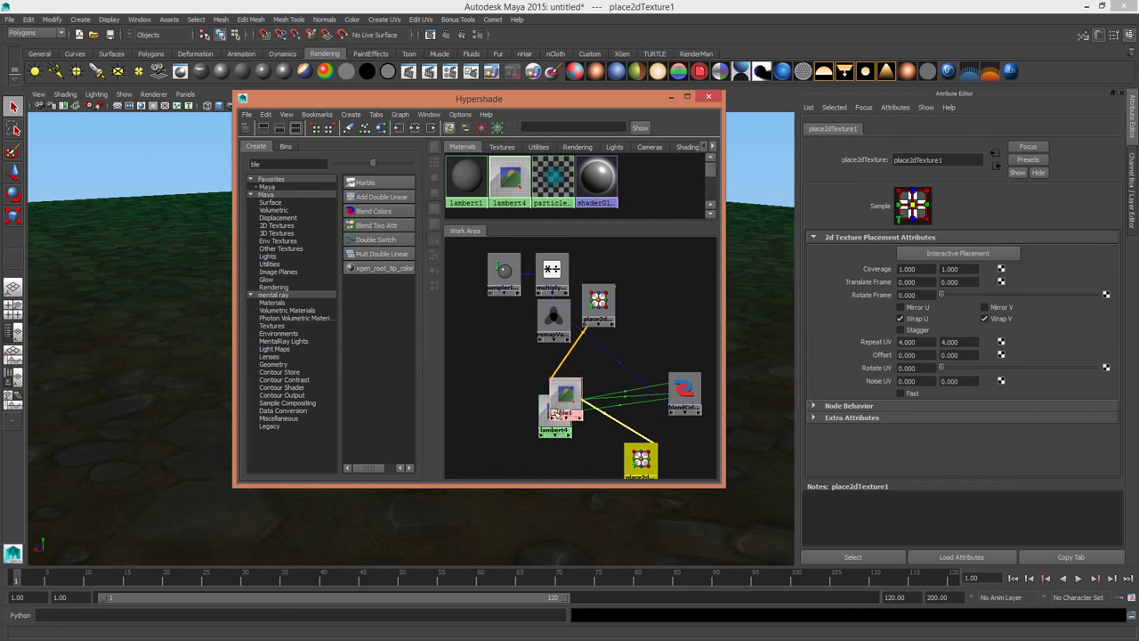
pyautogui.moveTo(564, 403); pyautogui.dragTo(610, 370)
pyautogui.moveTo(541, 402); pyautogui.dragTo(588, 416)
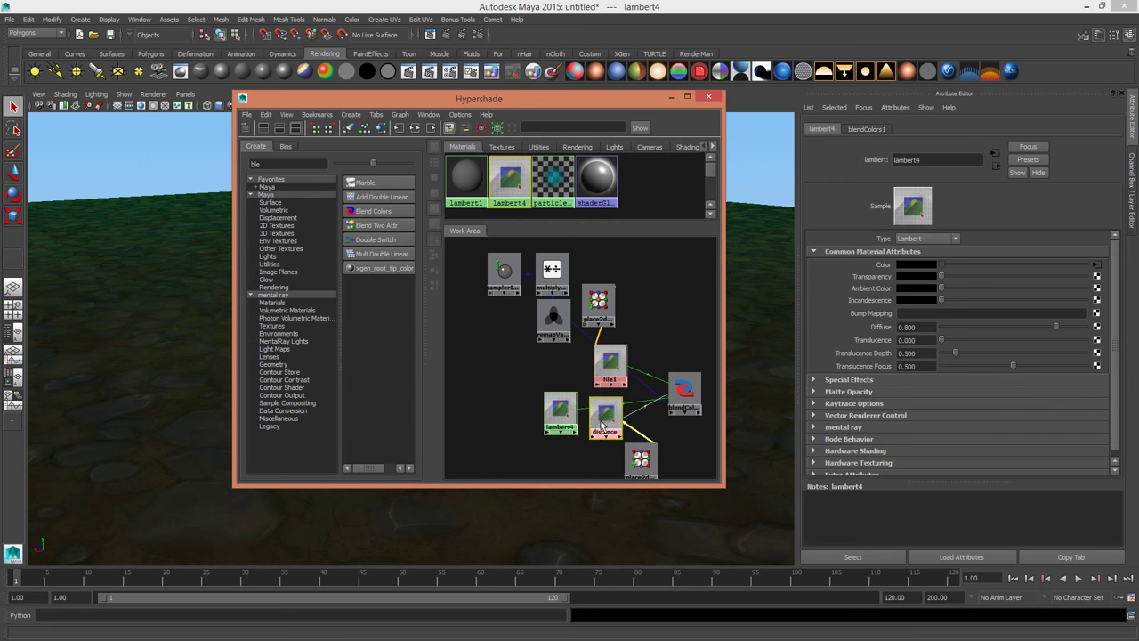
# Swap the blend inputs by connecting the distance texture to color2 and the file1 texture to color1 of blendColors1.
pyautogui.moveTo(684, 389); pyautogui.dragTo(683, 390, button='middle')
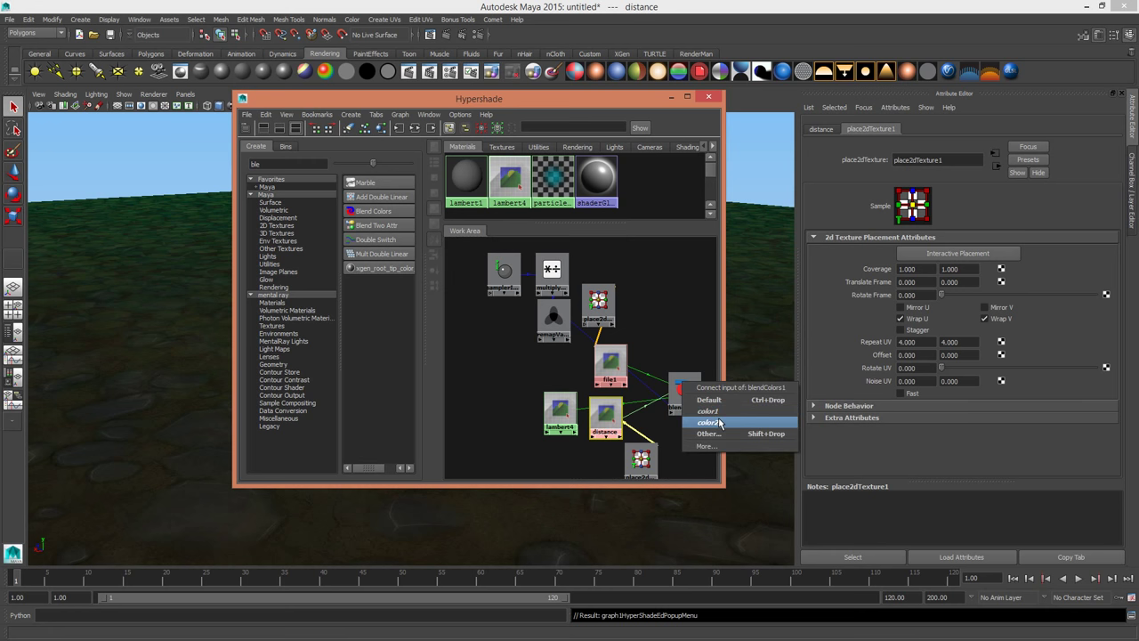
pyautogui.click(721, 422)
pyautogui.moveTo(610, 360); pyautogui.dragTo(691, 391, button='middle')
pyautogui.click(709, 418)
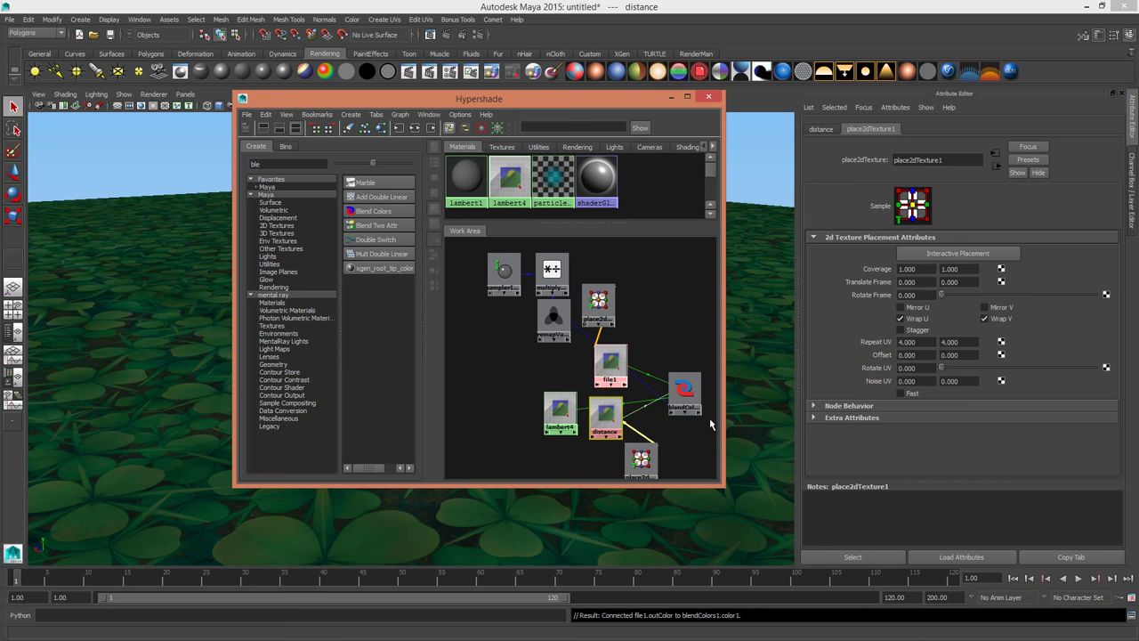
# Move the Hypershade aside and examine how the clover and dirt textures blend on the ground at different camera distances.
pyautogui.moveTo(540, 103); pyautogui.dragTo(0, 137)
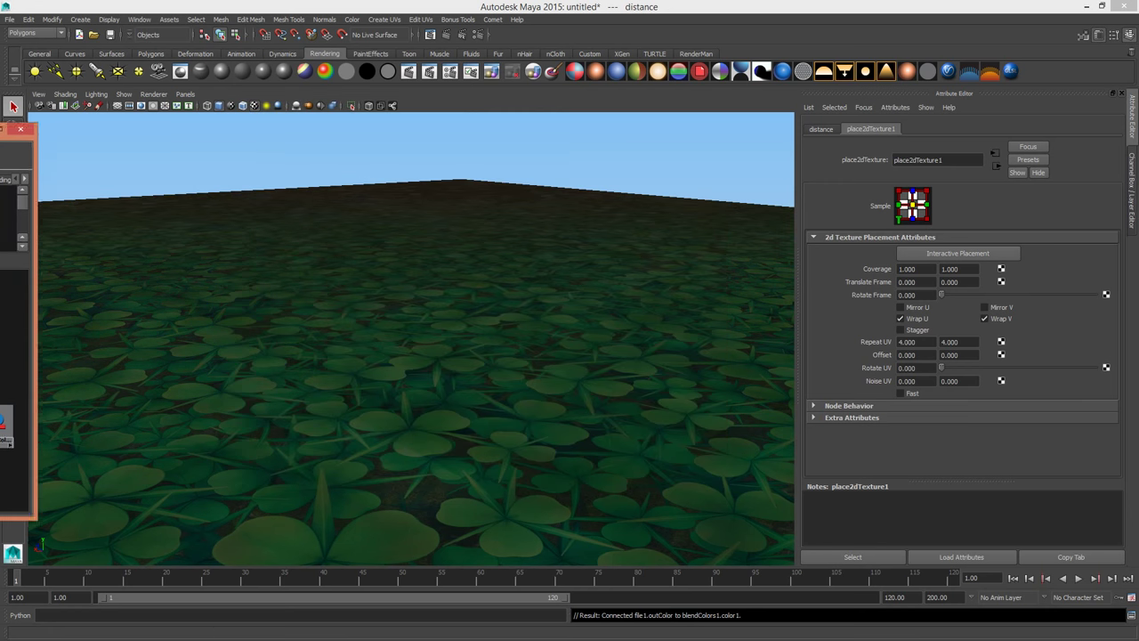
pyautogui.keyDown('alt'); pyautogui.moveTo(419, 276); pyautogui.dragTo(266, 293, button='right'); pyautogui.keyUp('alt')
pyautogui.keyDown('alt'); pyautogui.moveTo(266, 294); pyautogui.dragTo(560, 364); pyautogui.keyUp('alt')
pyautogui.keyDown('alt'); pyautogui.moveTo(560, 364); pyautogui.dragTo(623, 338, button='right'); pyautogui.keyUp('alt')
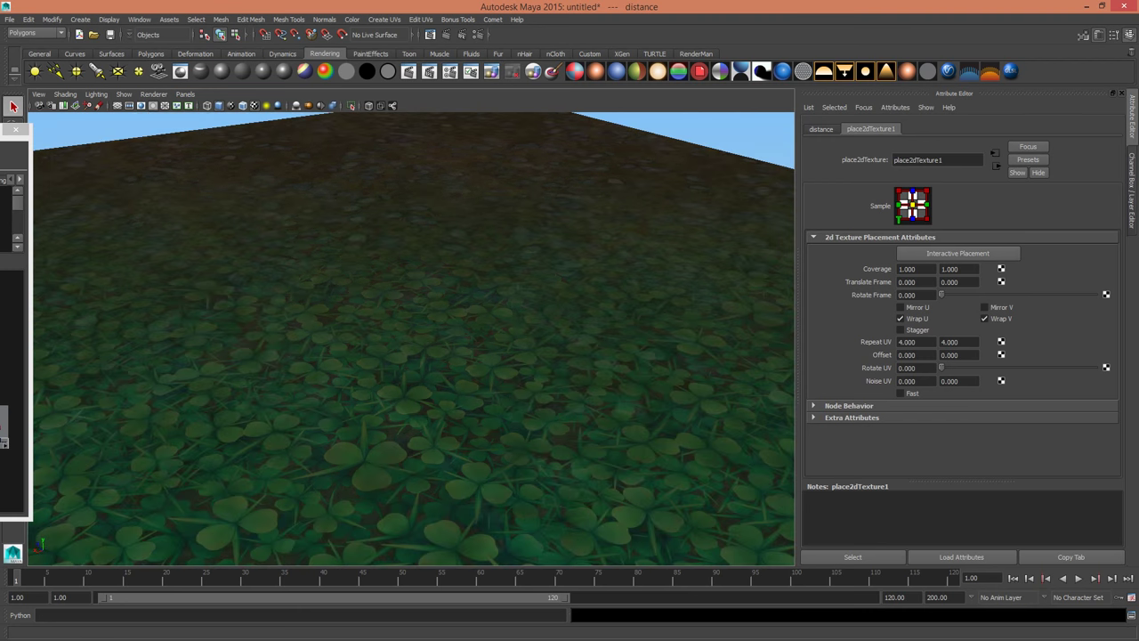
pyautogui.moveTo(5, 130); pyautogui.dragTo(0, 132)
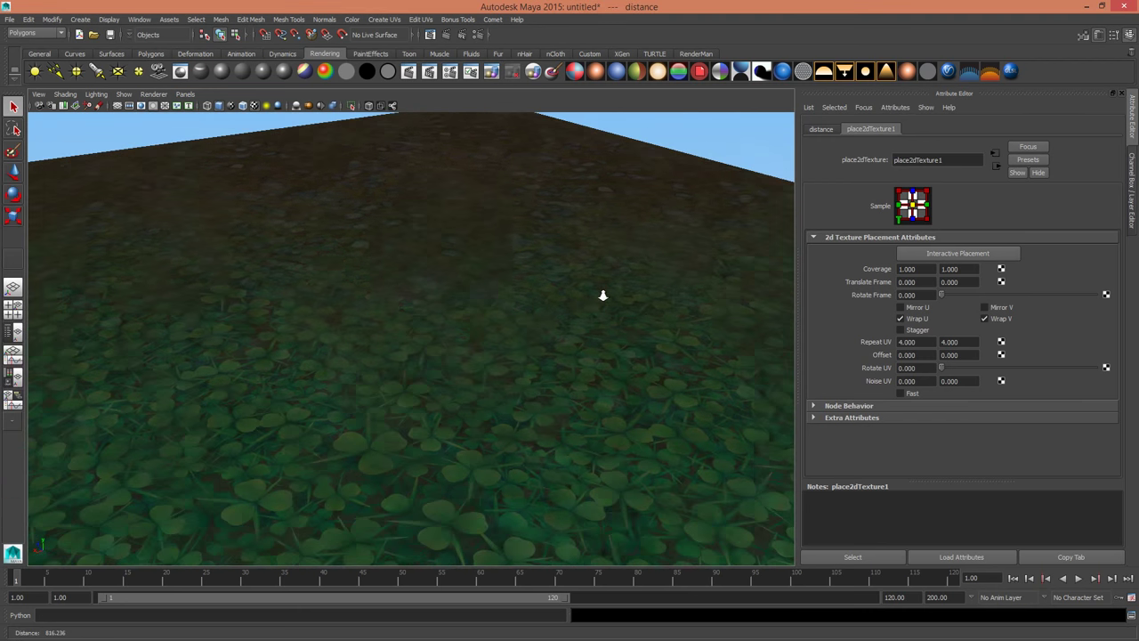